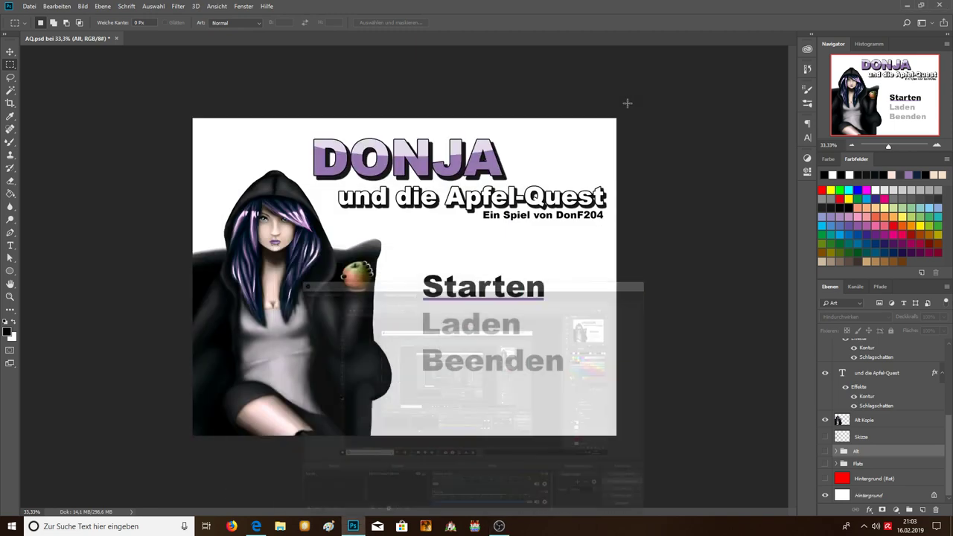
Minimize OBS Studio so the DONJA title screen shows in Photoshop
left_click(629, 103)
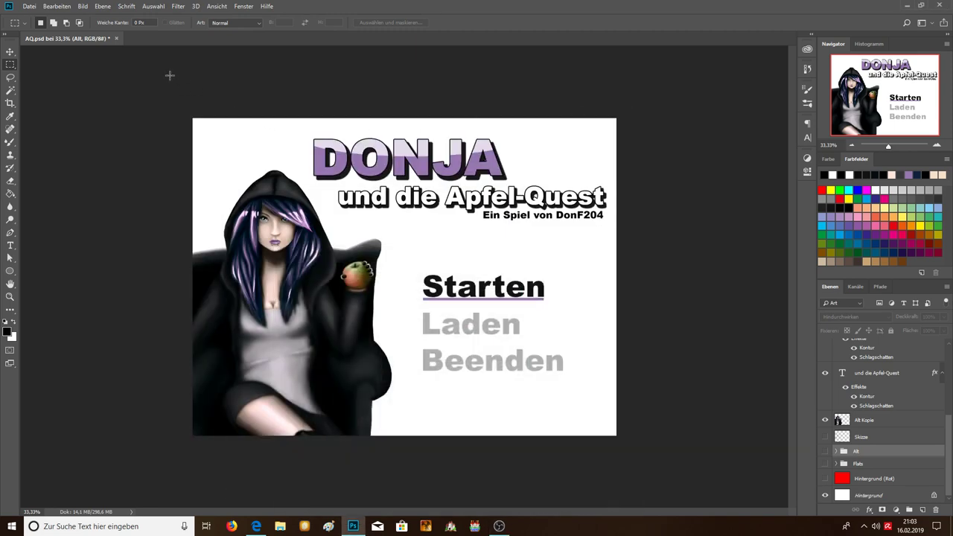
mouse_move(290, 102)
left_mouse_down()
mouse_move(579, 207)
mouse_move(633, 212)
left_mouse_up()
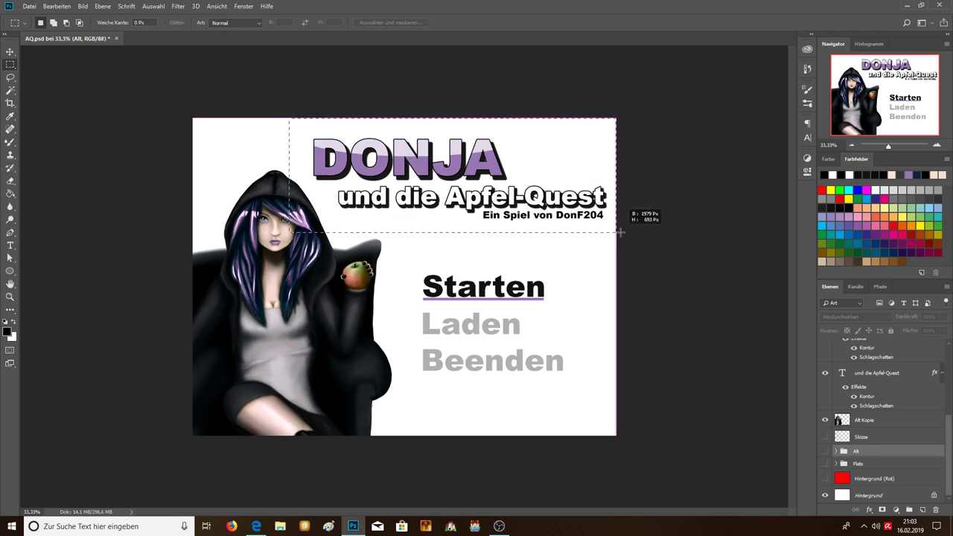
left_click(621, 227)
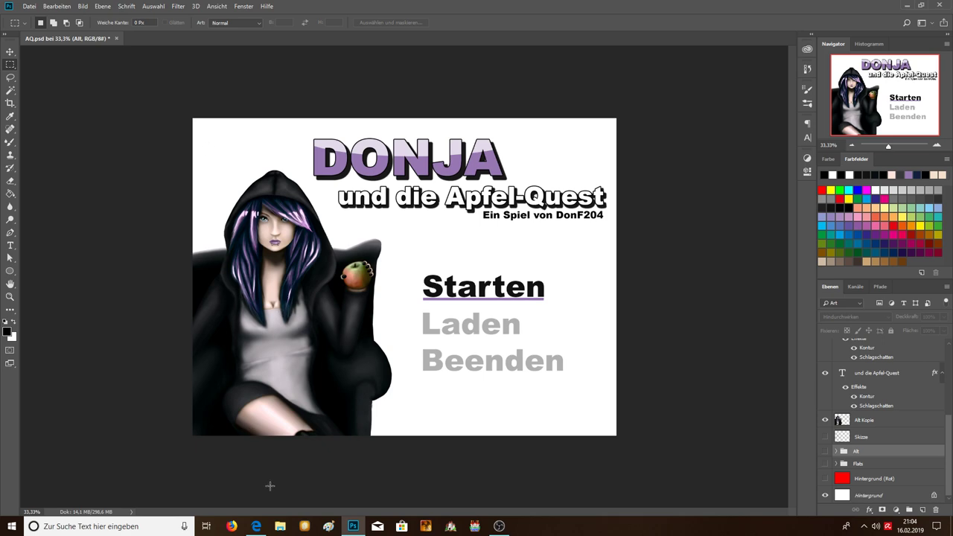
left_click(255, 526)
Browse the channel's Community posts and Videos list, then return to AQ.psd in Photoshop
left_click(430, 127)
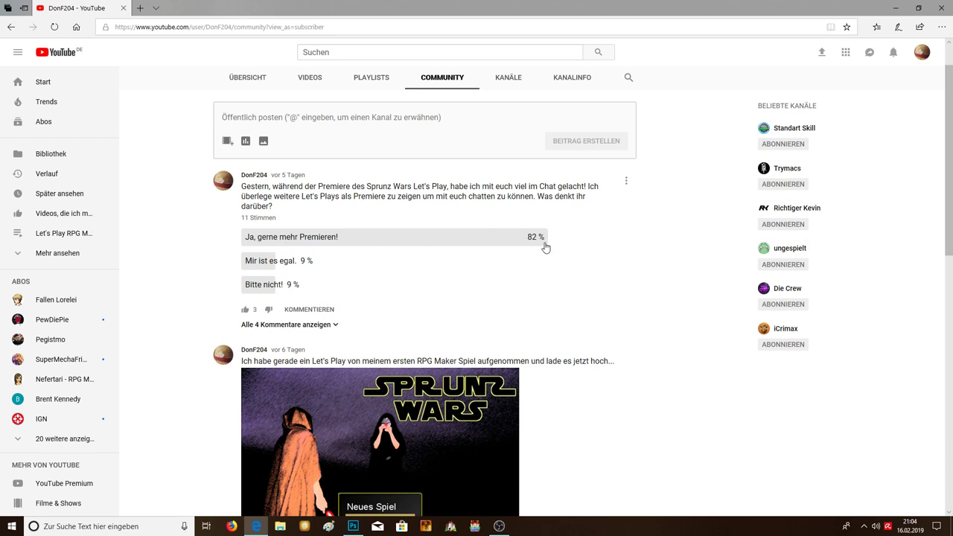
mouse_move(394, 236)
scroll(308, 231, "up", 1)
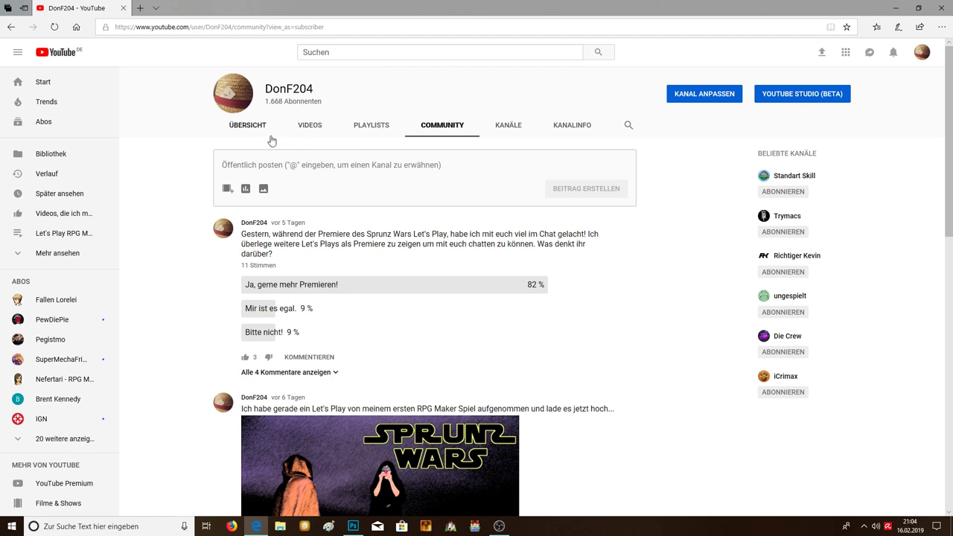
left_click(309, 127)
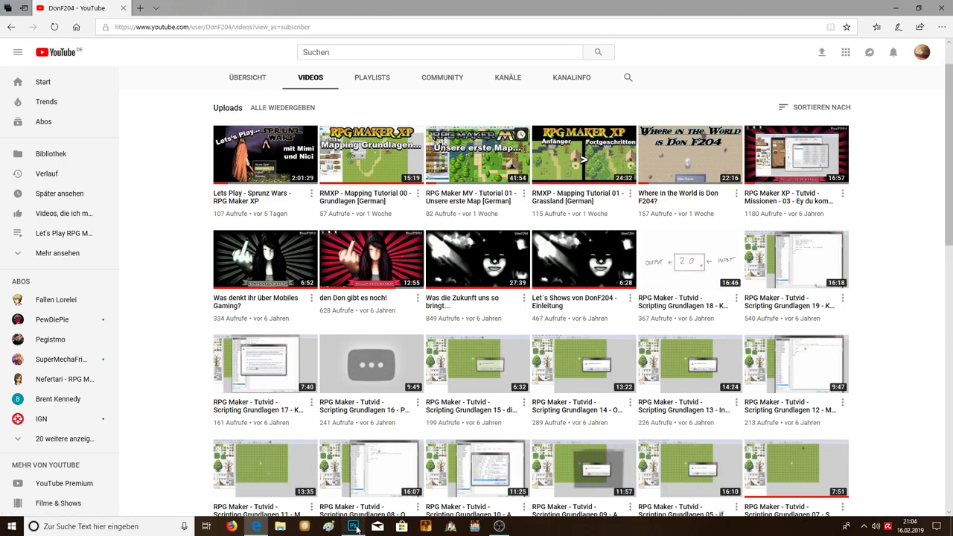
left_click(355, 527)
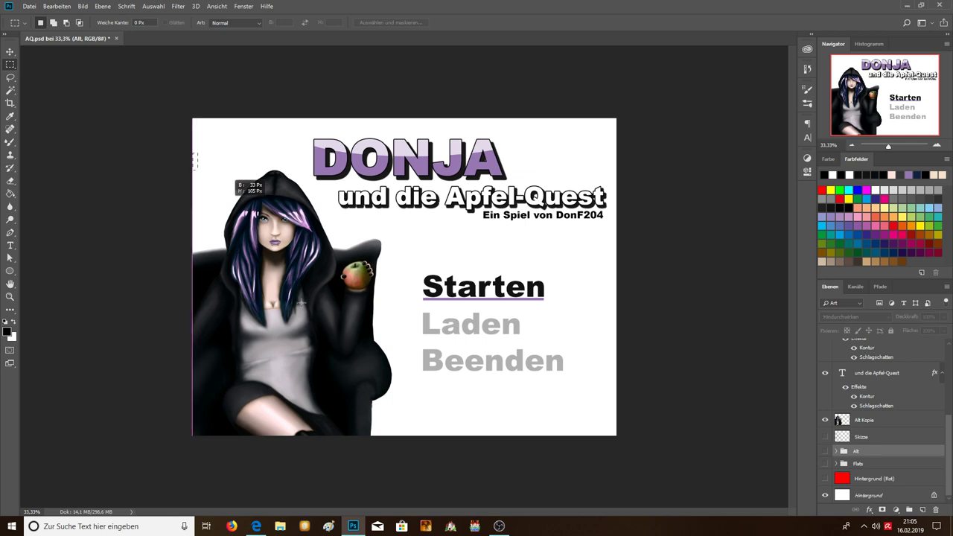
left_click_drag(397, 447, 405, 484)
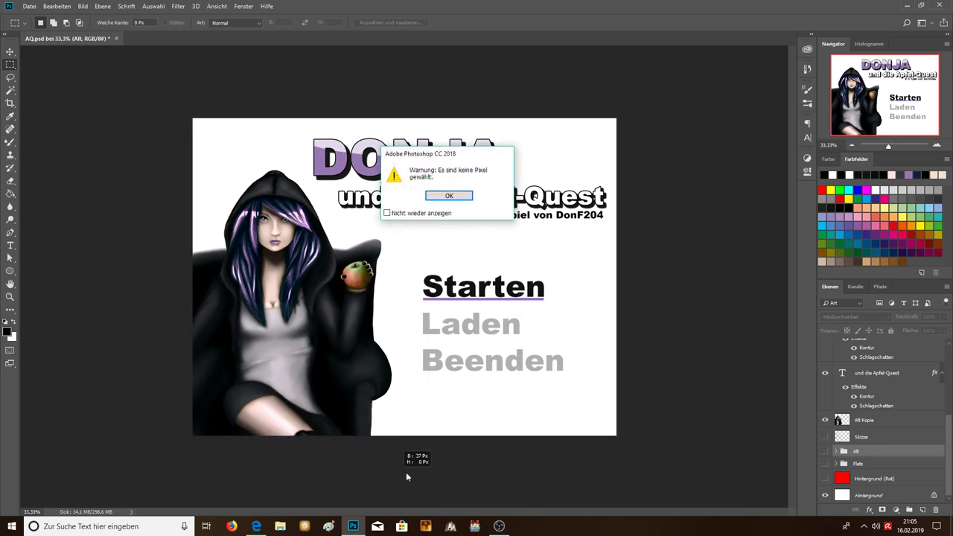
left_click(447, 203)
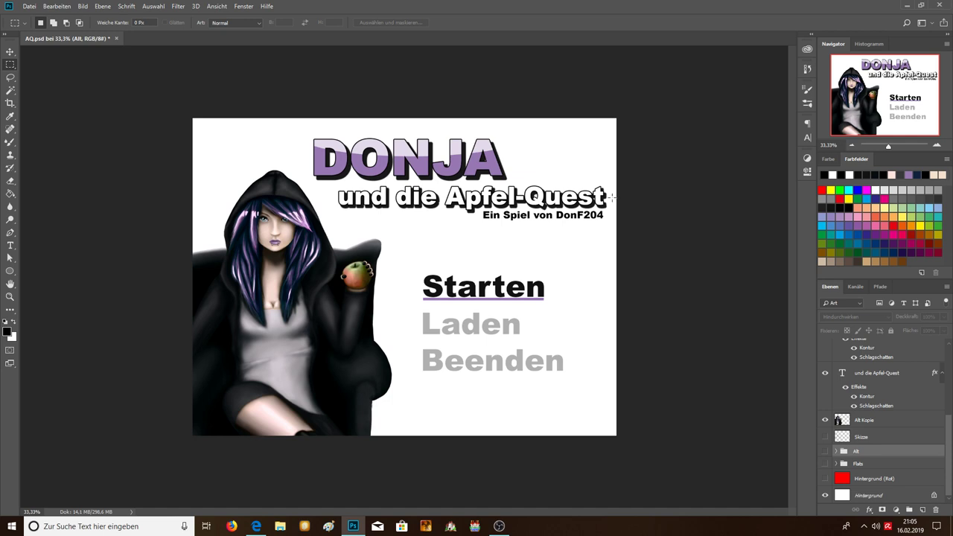
Zoom in to 200% on the painted girl's hood and face via the Navigator
left_click(937, 147)
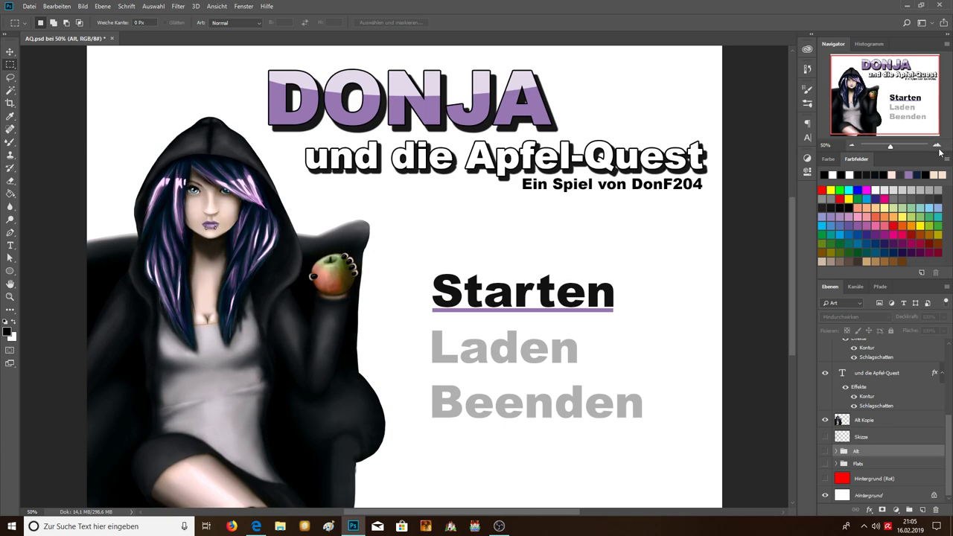
left_click(936, 147)
left_click_drag(850, 100, 845, 97)
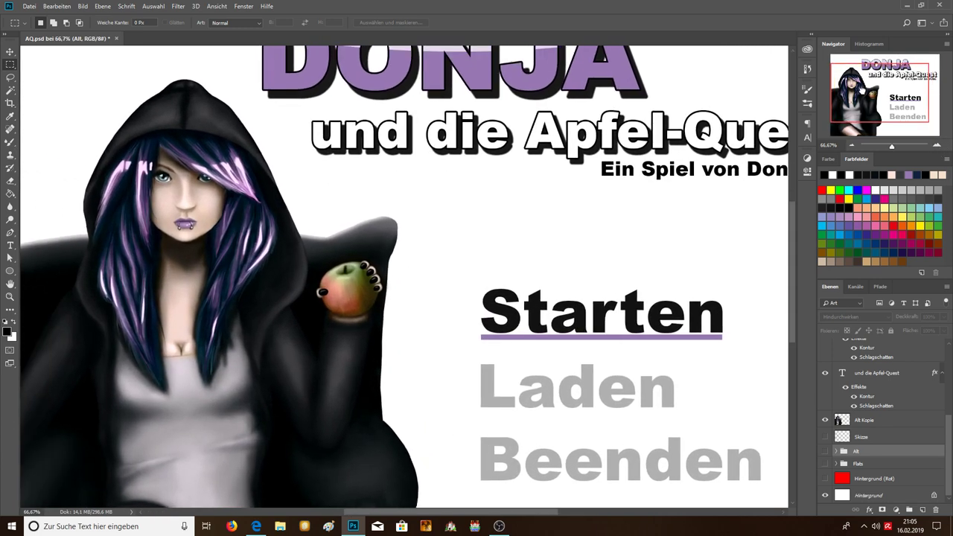
left_click(937, 145)
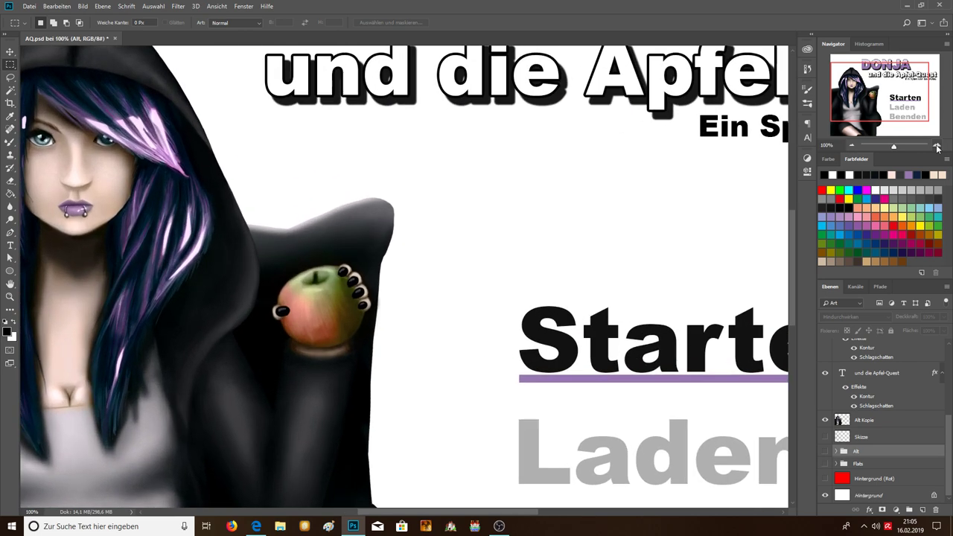
left_click_drag(894, 101, 879, 94)
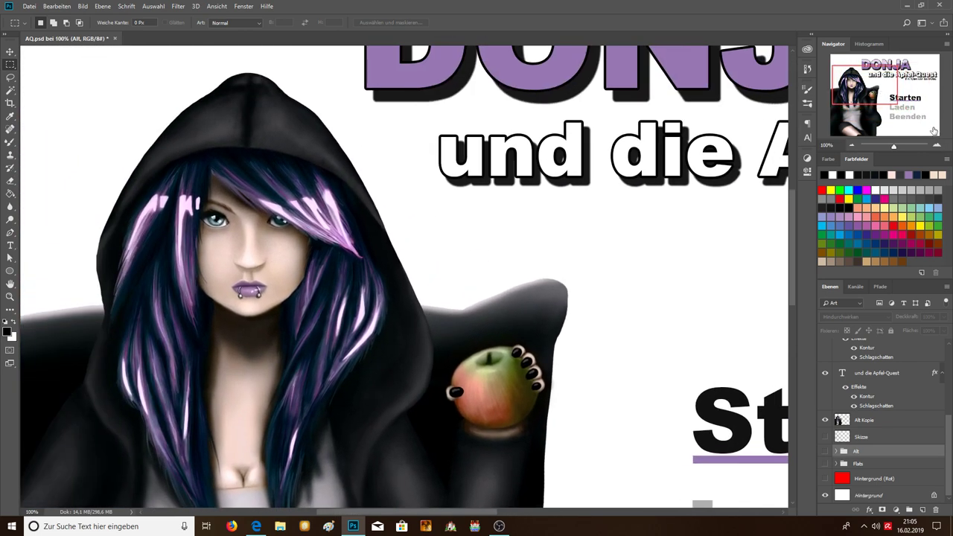
left_click(936, 146)
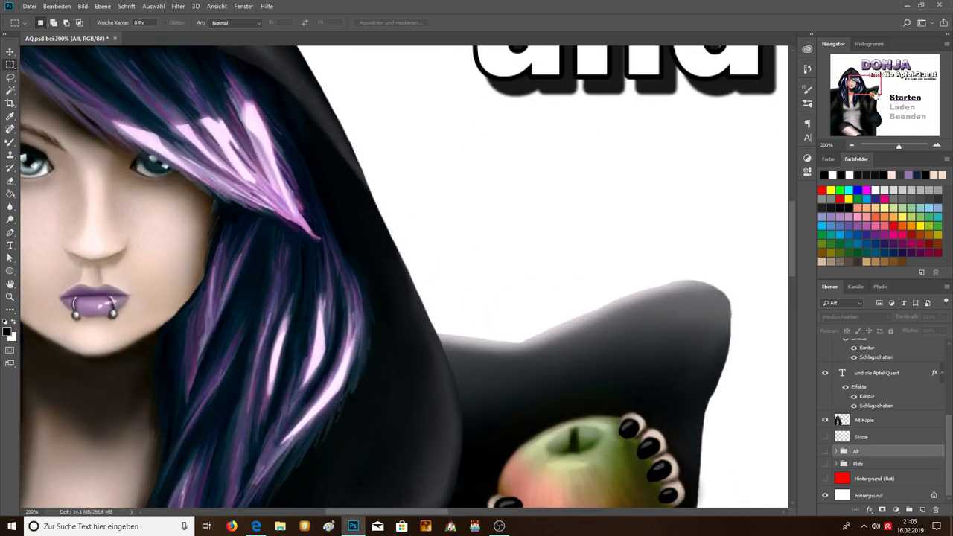
mouse_move(877, 97)
left_mouse_down()
mouse_move(856, 86)
mouse_move(868, 113)
mouse_move(849, 85)
mouse_move(829, 108)
mouse_move(848, 85)
left_mouse_up()
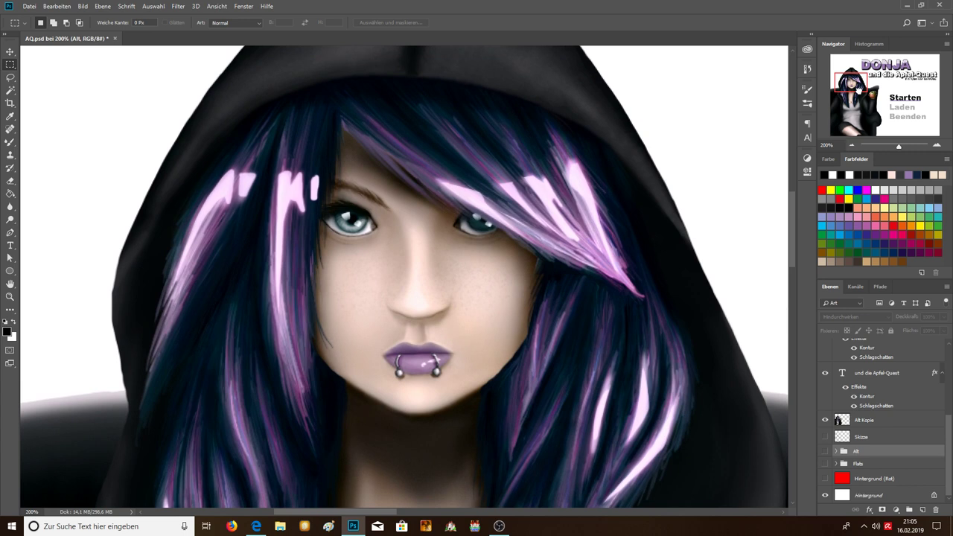
left_click_drag(848, 86, 853, 88)
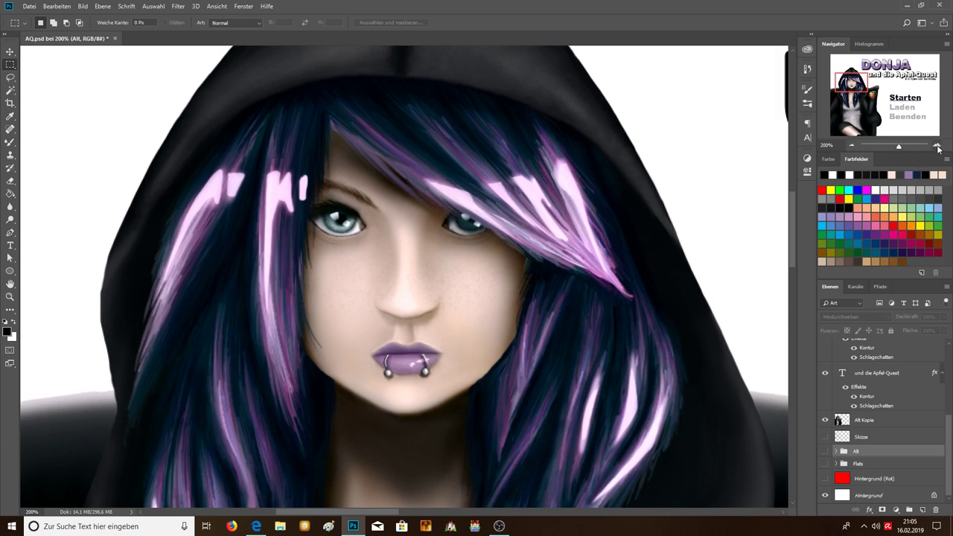
Zoom back out to the whole title screen and draw a trial marquee
left_click(850, 144)
left_click(850, 145)
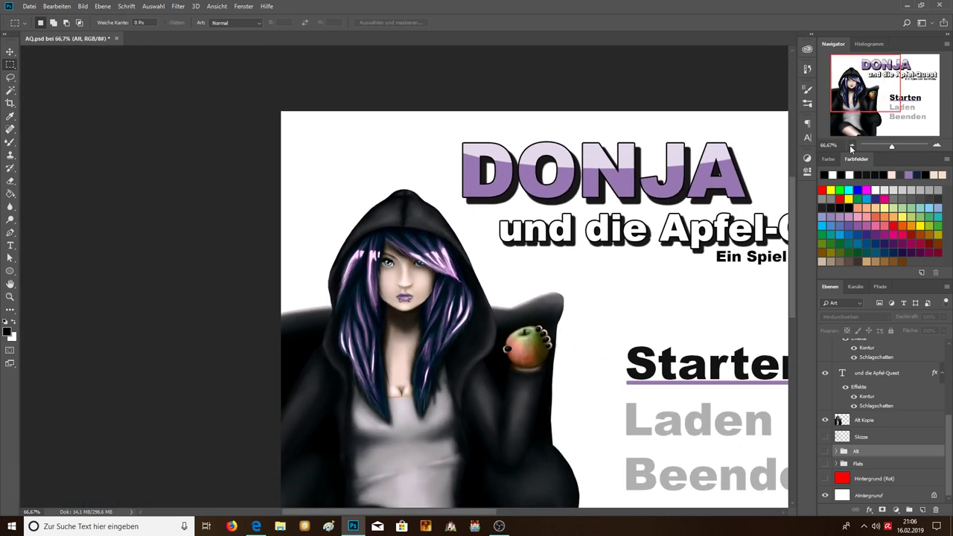
left_click(849, 145)
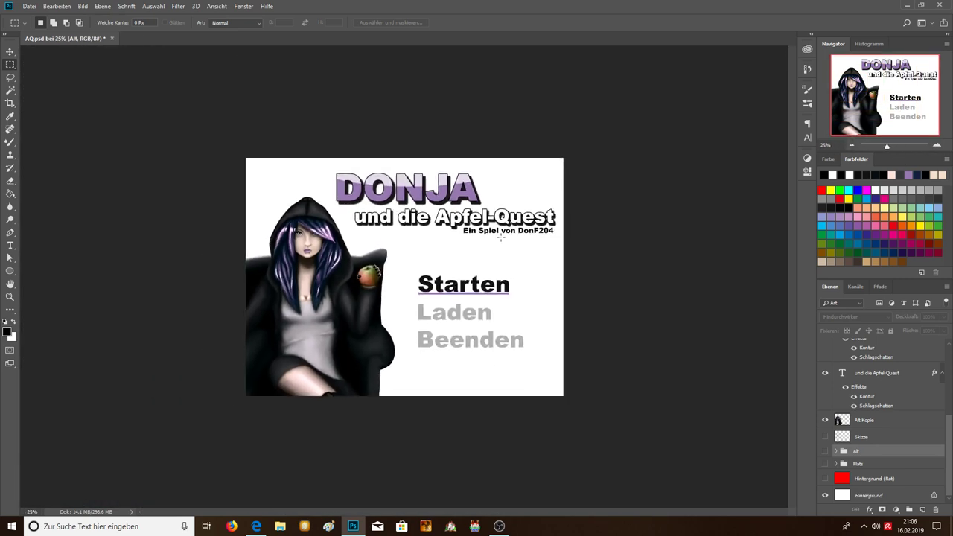
left_click_drag(362, 201, 704, 491)
left_click(672, 445)
Zoom in to 400% on the girl's face and pan across it
left_click(938, 147)
left_click(938, 147)
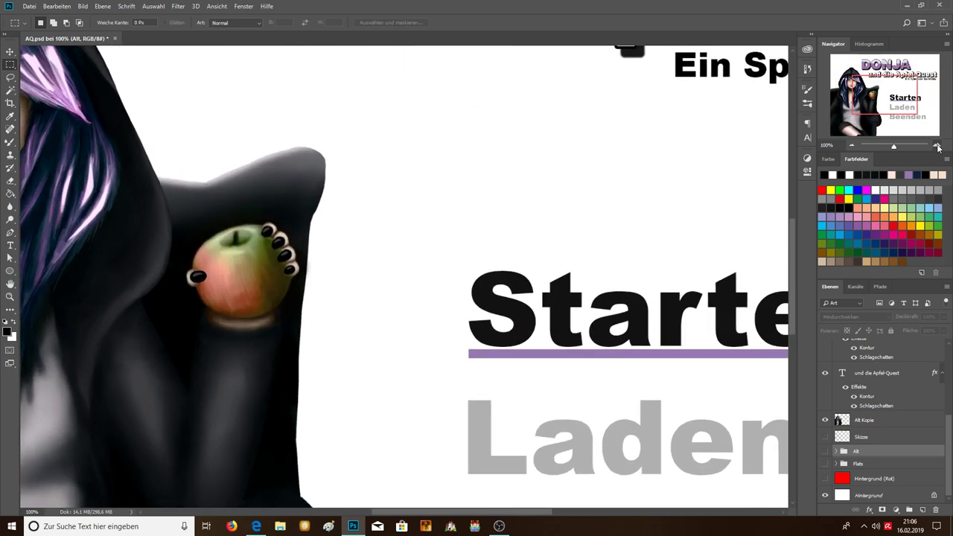
left_click(938, 147)
left_click_drag(887, 102, 852, 79)
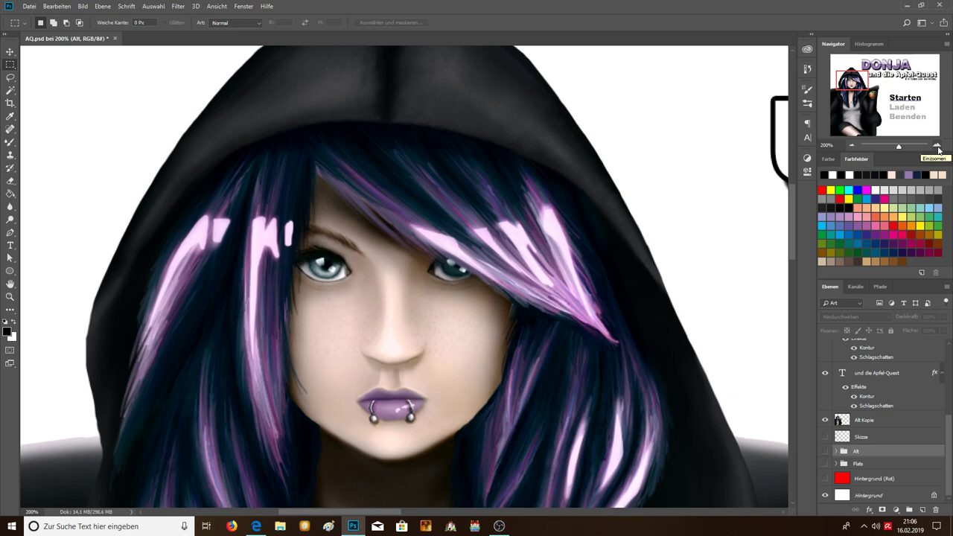
left_click(937, 146)
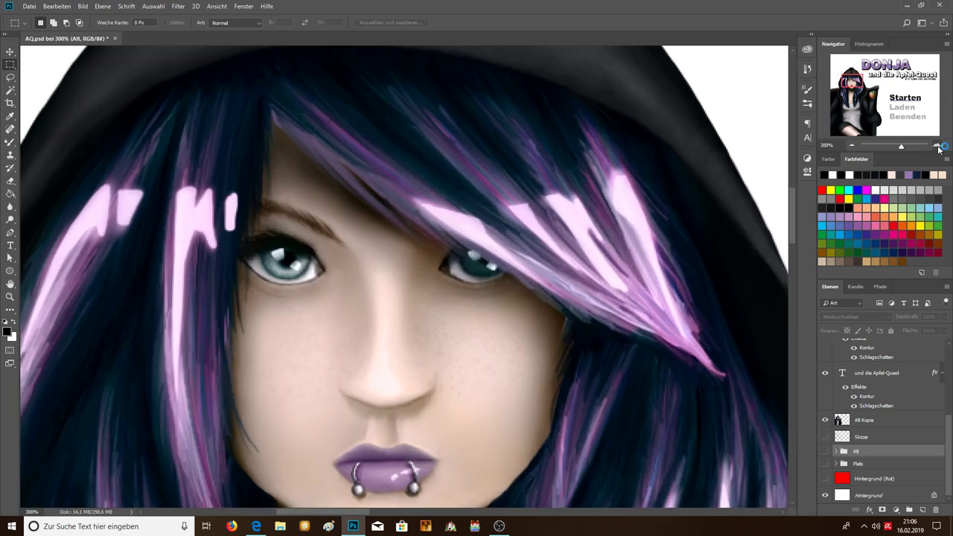
left_click(937, 146)
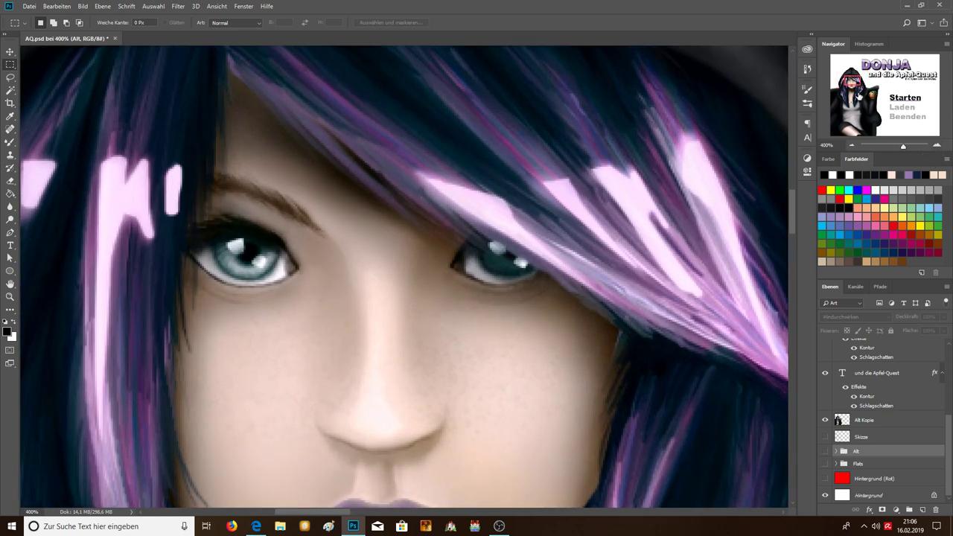
mouse_move(858, 95)
left_mouse_down()
mouse_move(852, 75)
mouse_move(853, 87)
left_mouse_up()
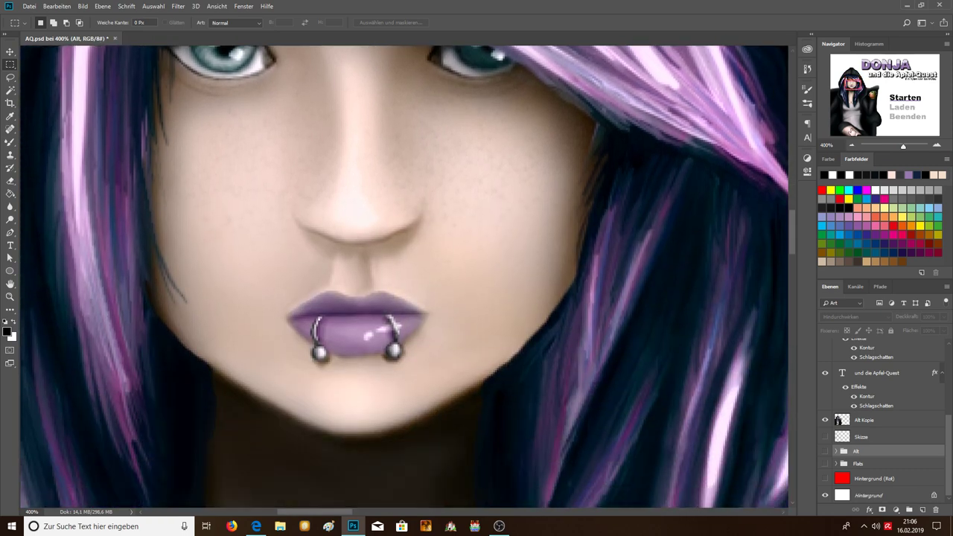
Zoom out to 33.33% and marquee the left part containing the girl
left_click(852, 146)
left_click(852, 145)
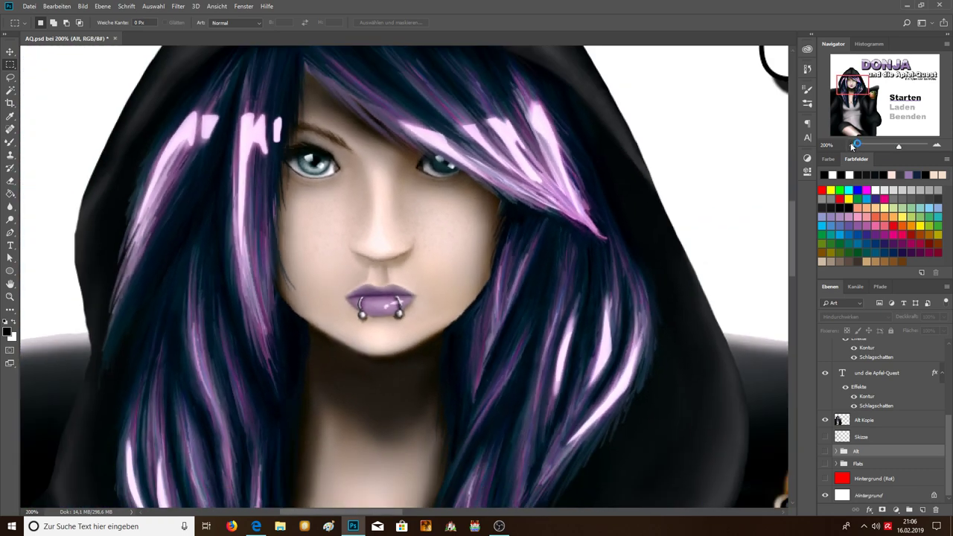
left_click(852, 145)
left_click(852, 145)
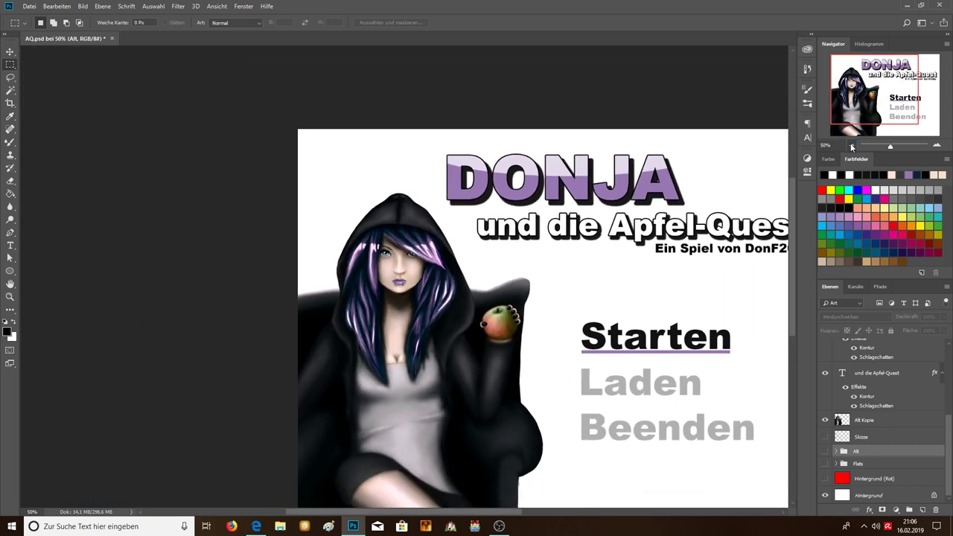
mouse_move(168, 96)
left_mouse_down()
mouse_move(436, 457)
mouse_move(402, 487)
left_mouse_up()
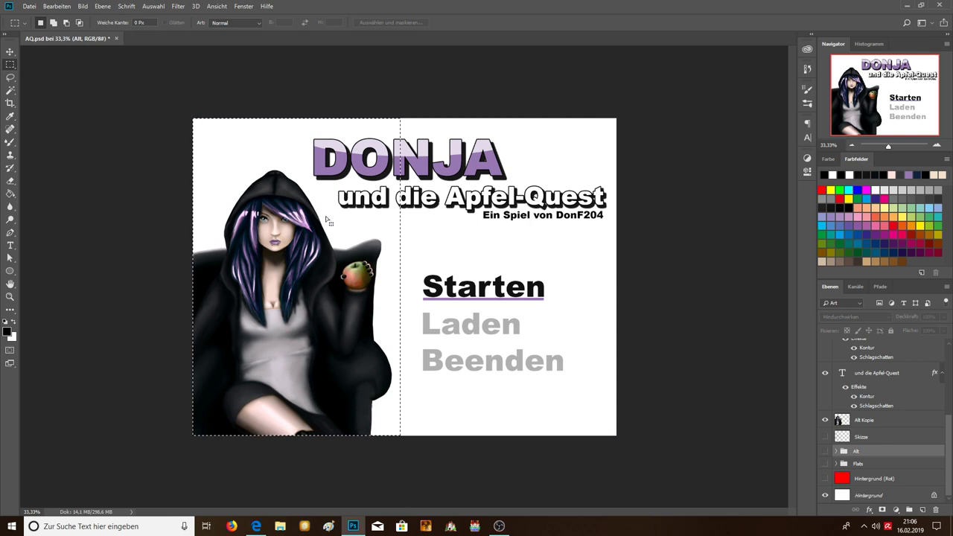
Hide the DONJA and 'und die Apfel-Quest' title layers, then show them again
scroll(841, 405, "up", 3)
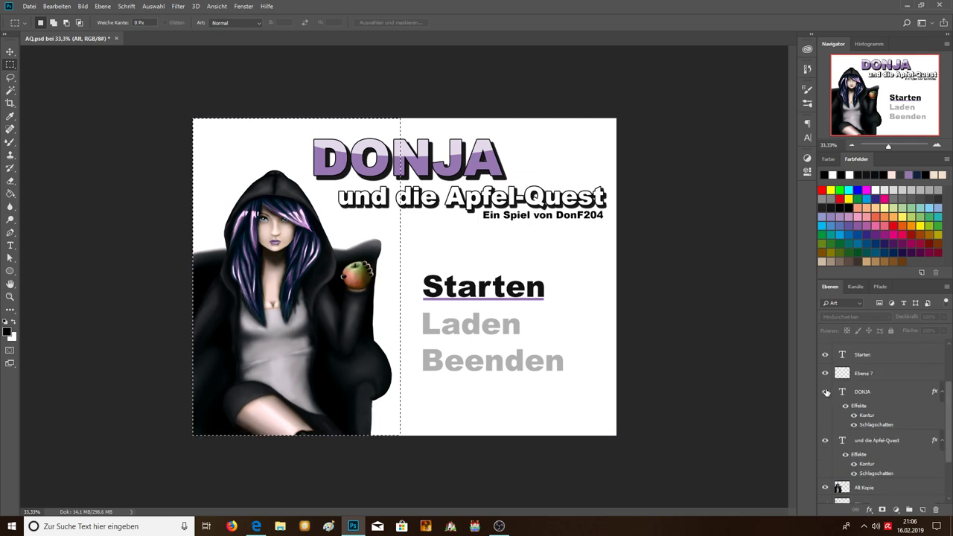
left_click(824, 391)
left_click(824, 440)
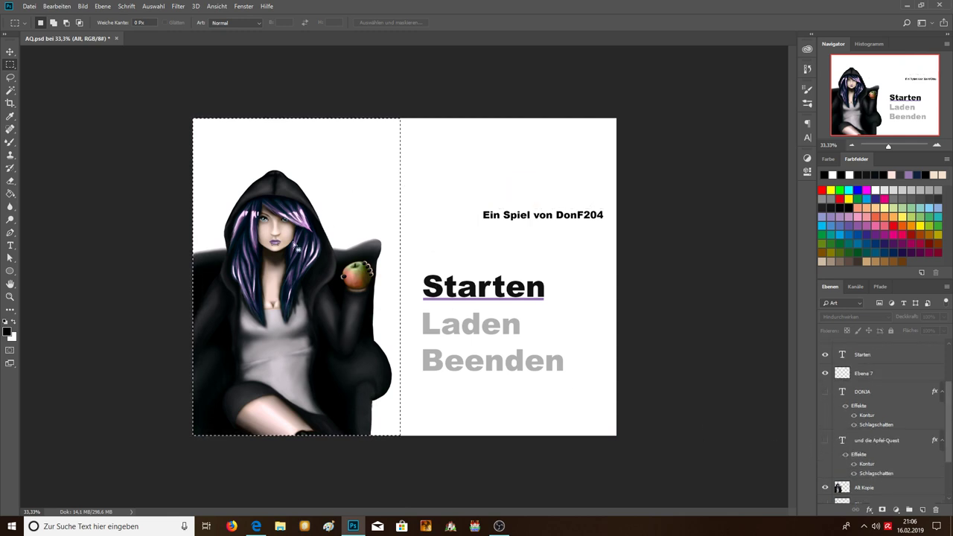
left_click(937, 146)
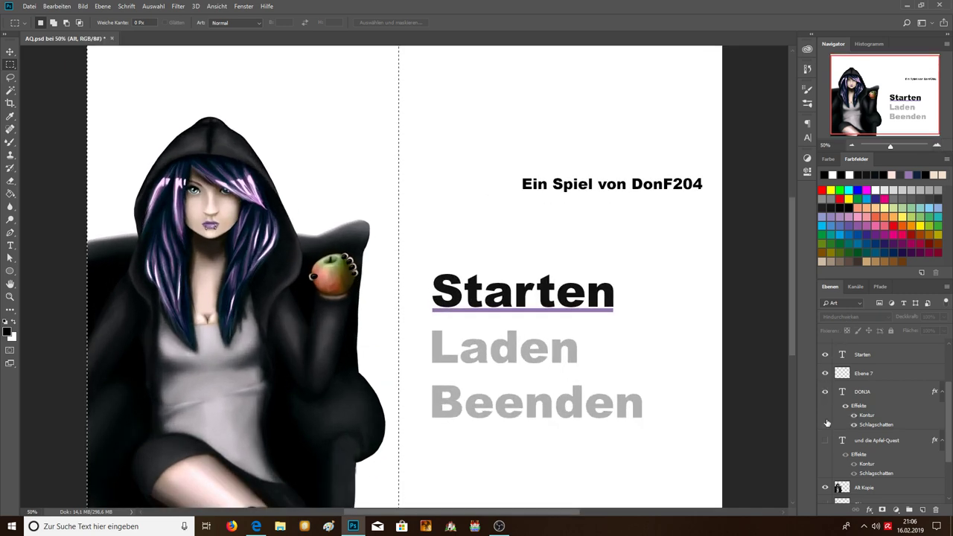
left_click(825, 392)
left_click(825, 440)
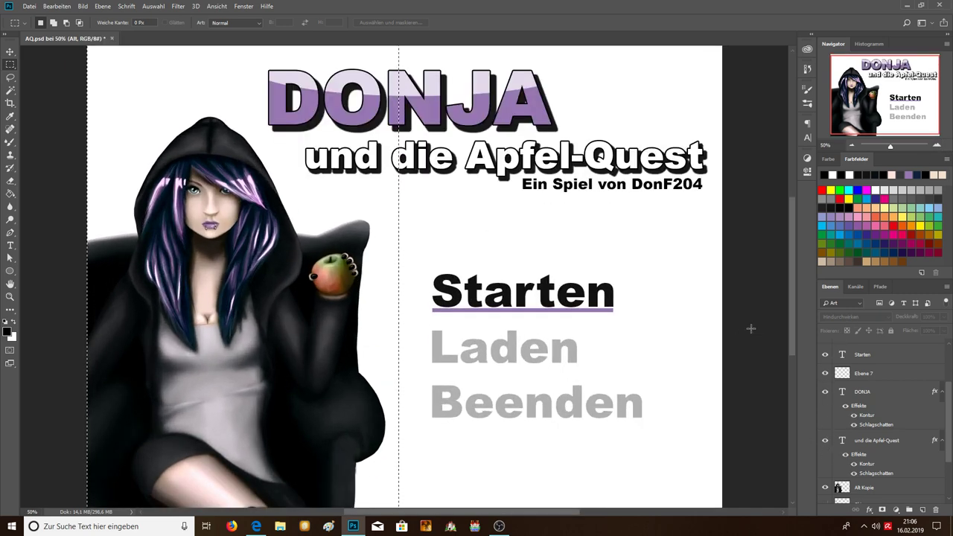
Deselect, trial-marquee the menu words and title area, then zoom out to the full screen
key("ctrl+d")
left_click_drag(427, 260, 675, 448)
key("ctrl+d")
left_click_drag(252, 64, 676, 220)
left_click(850, 145)
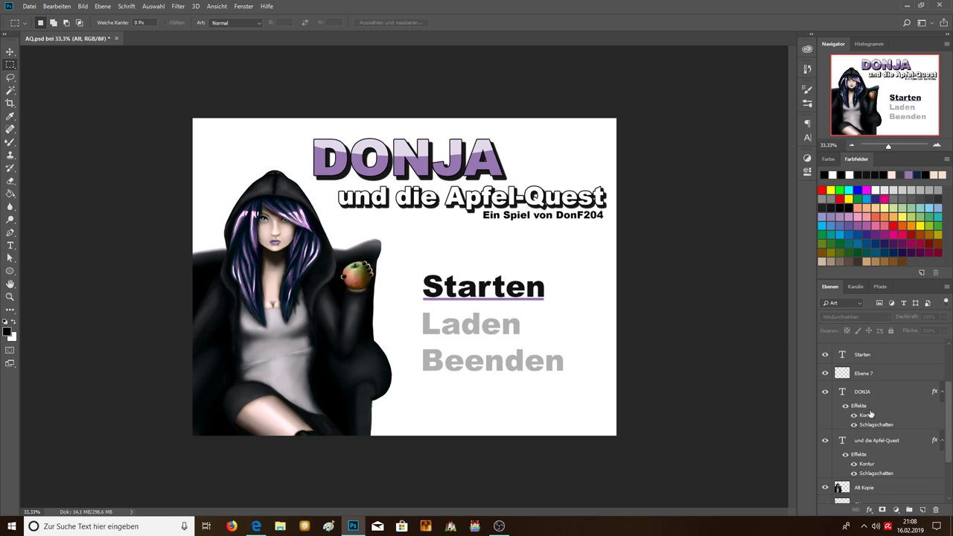
Hide the painted girl (Alt Kopie), the subtitle and the DONJA logo layers
scroll(869, 418, "down", 3)
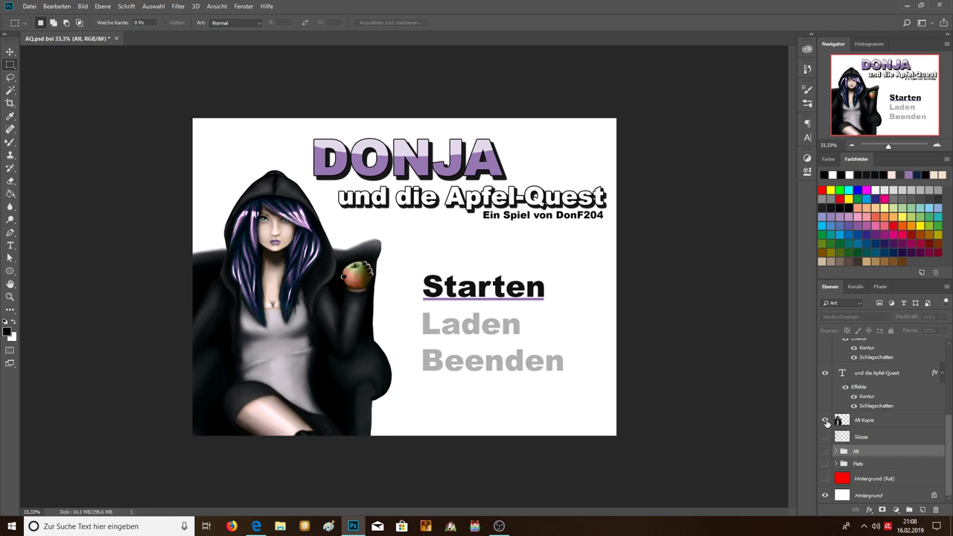
left_click(824, 420)
left_click(824, 372)
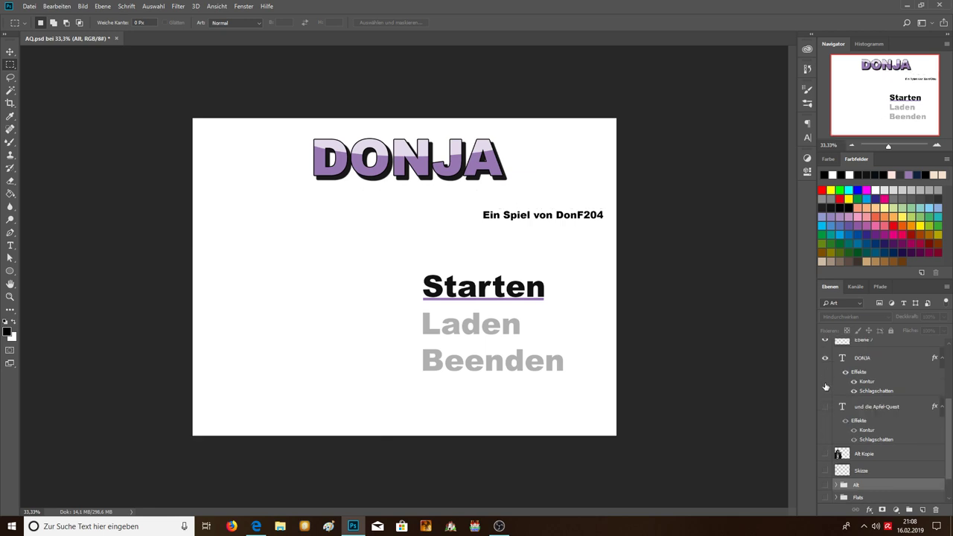
scroll(825, 381, "up", 3)
left_click(825, 374)
scroll(824, 383, "up", 2)
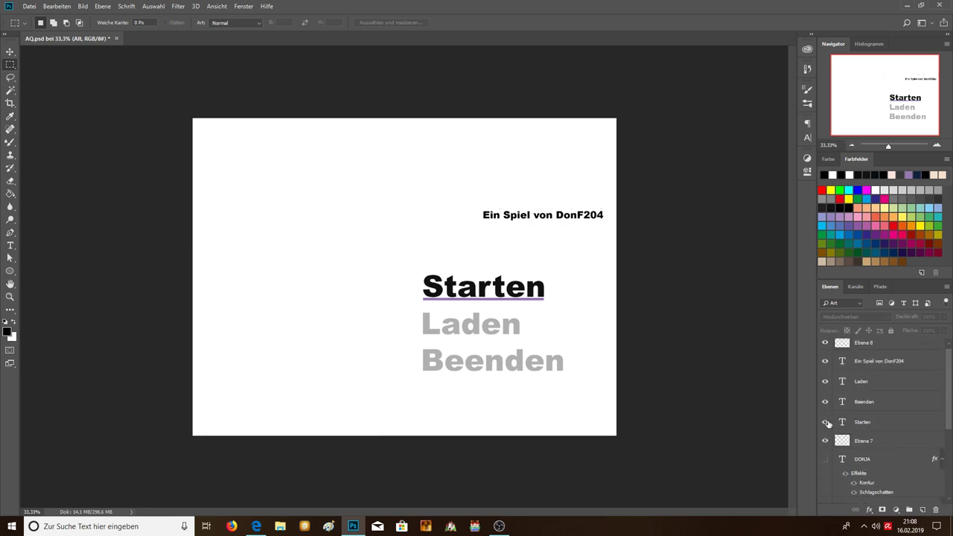
Hide Starten, Beenden, Laden, the credit line, Ebene 8 and Ebene 7
left_click(825, 422)
left_click(824, 401)
left_click(825, 381)
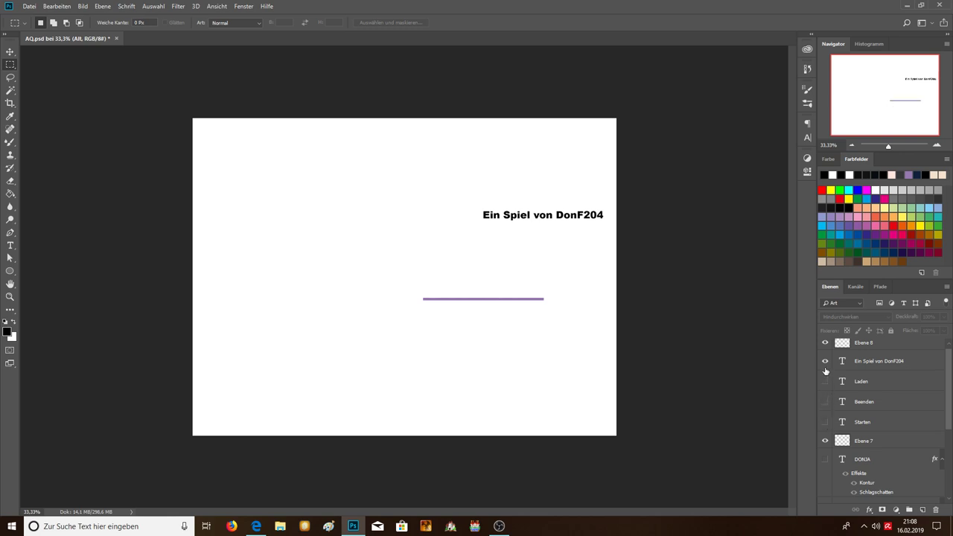
left_click(825, 361)
left_click(825, 342)
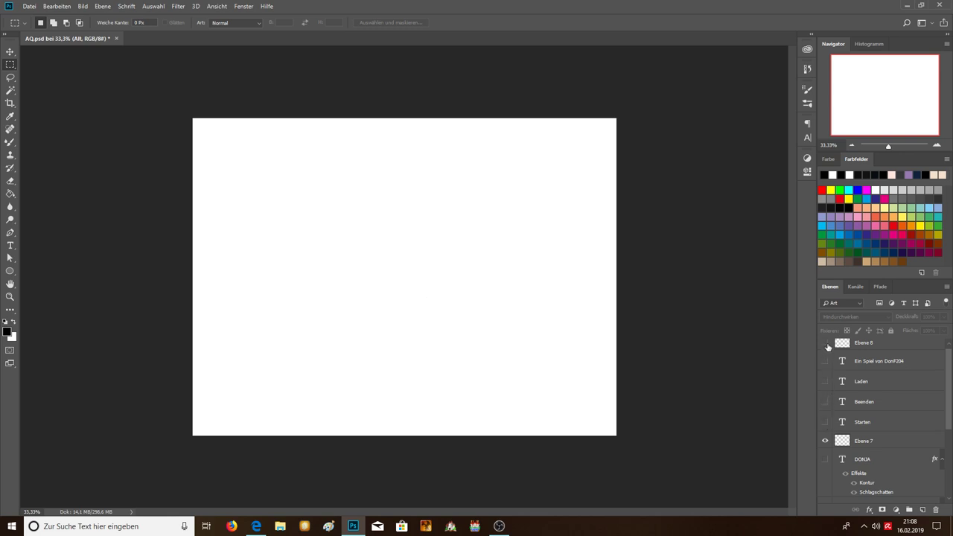
scroll(832, 402, "down", 2)
left_click(825, 423)
scroll(828, 417, "down", 2)
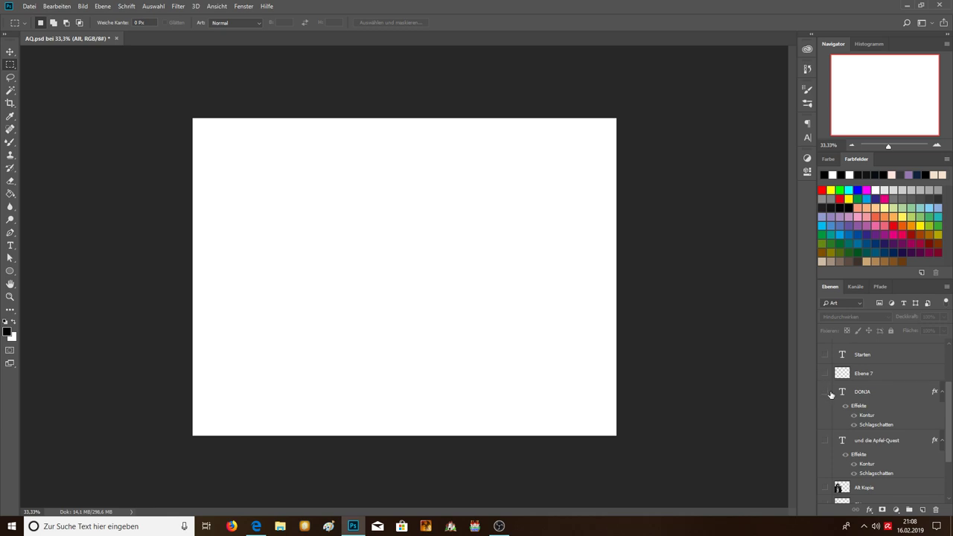
scroll(831, 396, "down", 2)
scroll(831, 397, "down", 2)
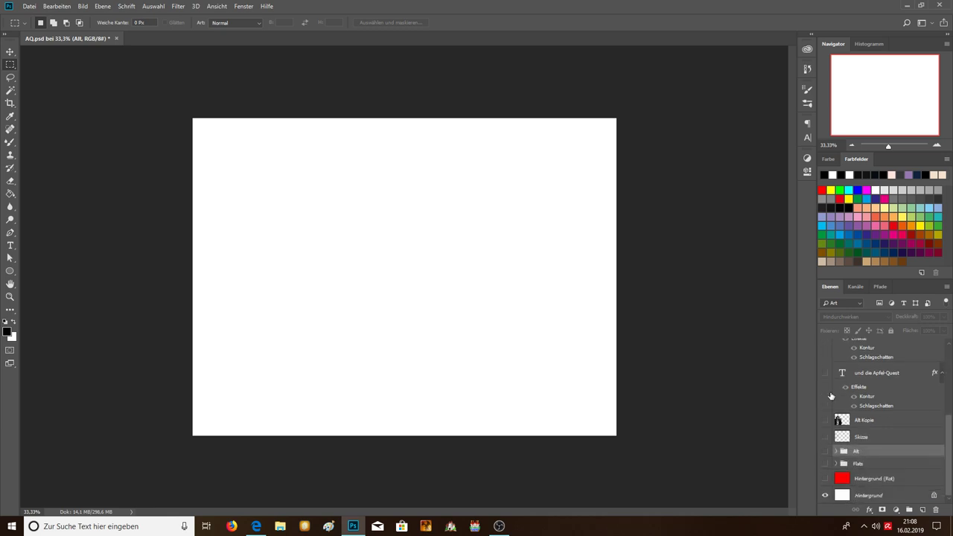
Turn on the Skizze sketch layer and zoom to 200% on the girl's face
left_click(825, 436)
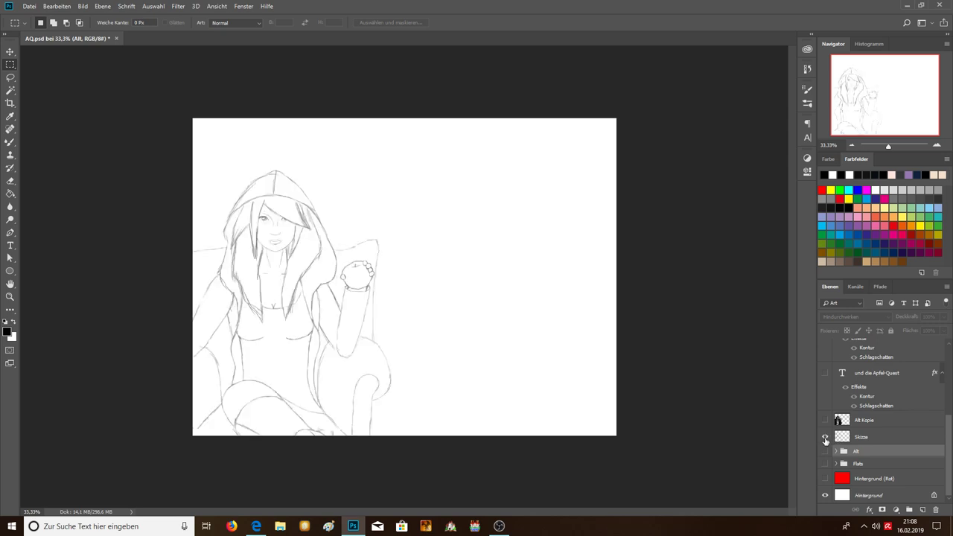
left_click(935, 145)
left_click(935, 146)
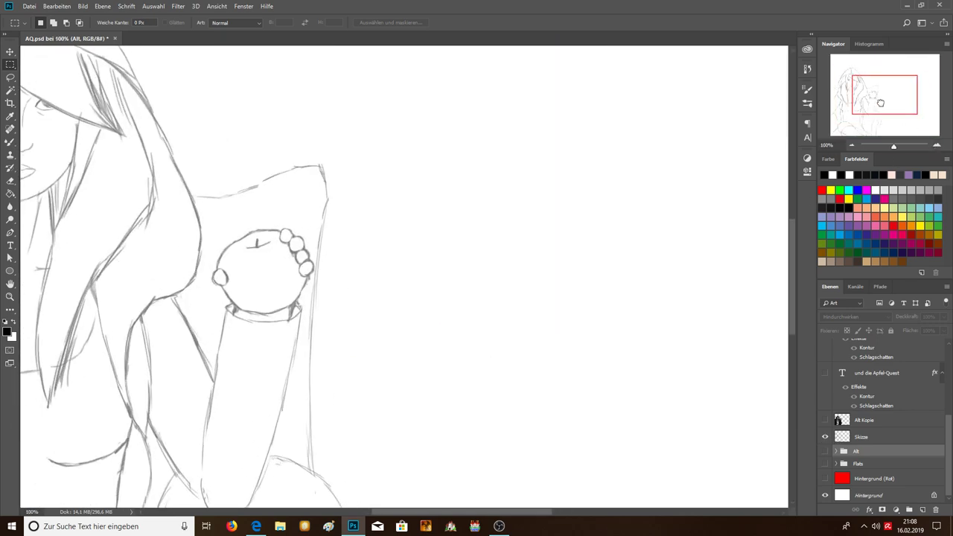
left_click_drag(880, 102, 860, 95)
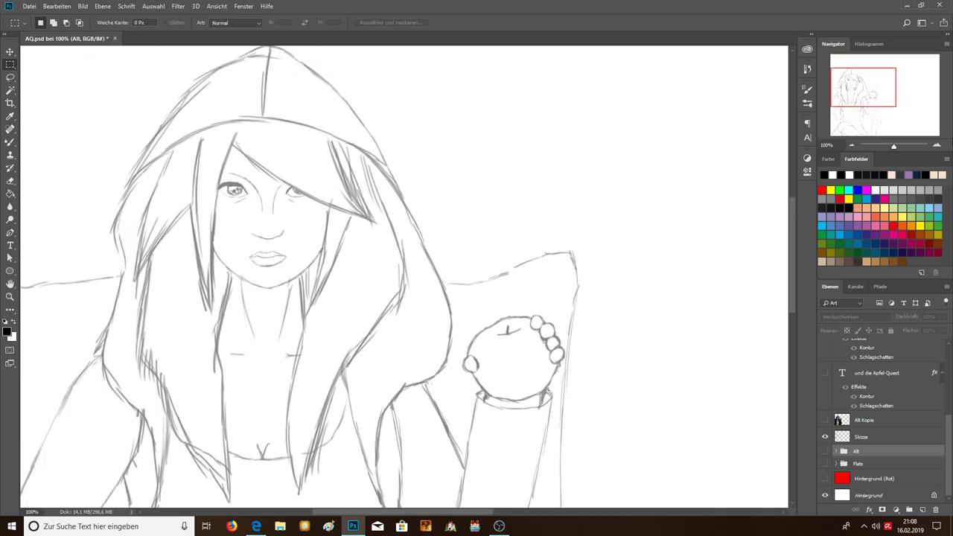
left_click(935, 146)
mouse_move(875, 101)
left_mouse_down()
mouse_move(853, 90)
mouse_move(866, 109)
mouse_move(861, 99)
left_mouse_up()
left_click(851, 145)
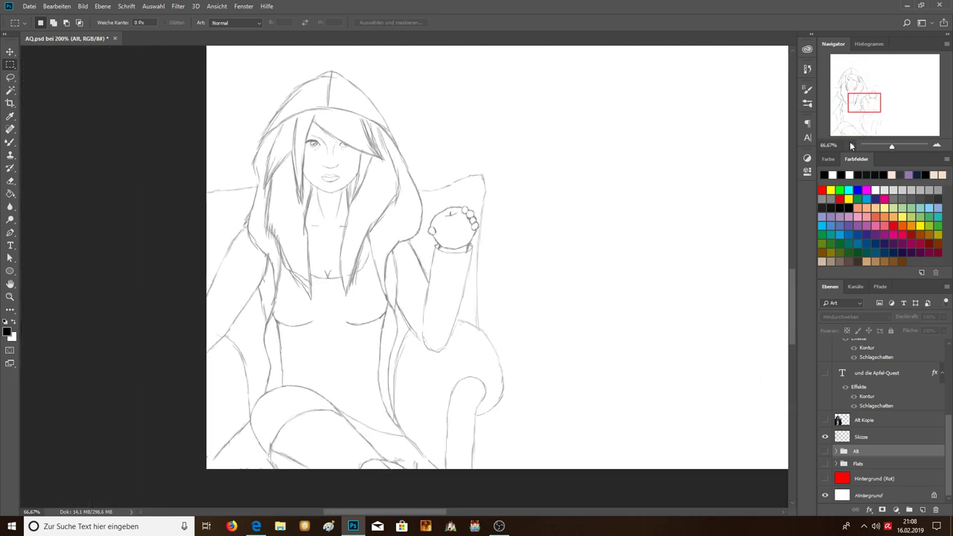
Toggle Alt Kopie repeatedly to compare the finished painting against the sketch
left_click(824, 420)
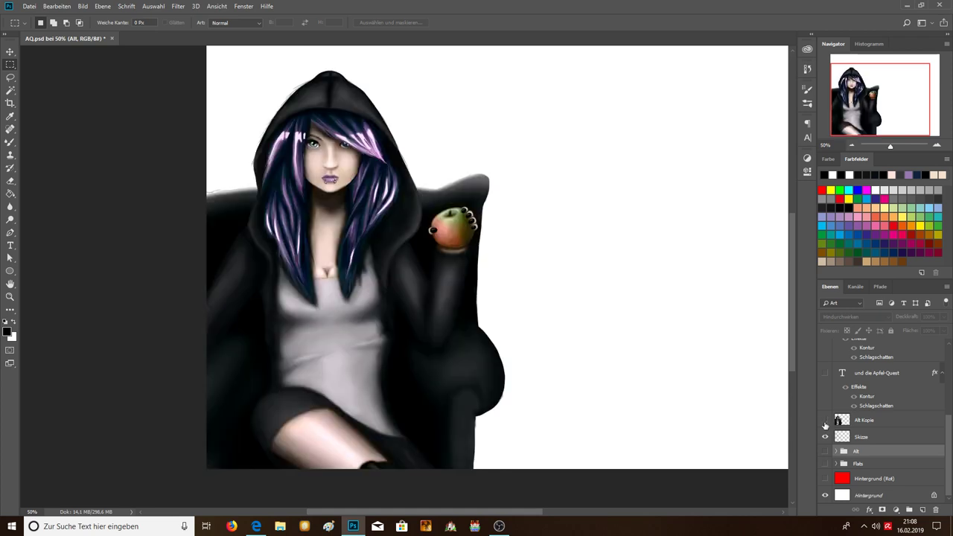
left_click(825, 421)
left_click(824, 421)
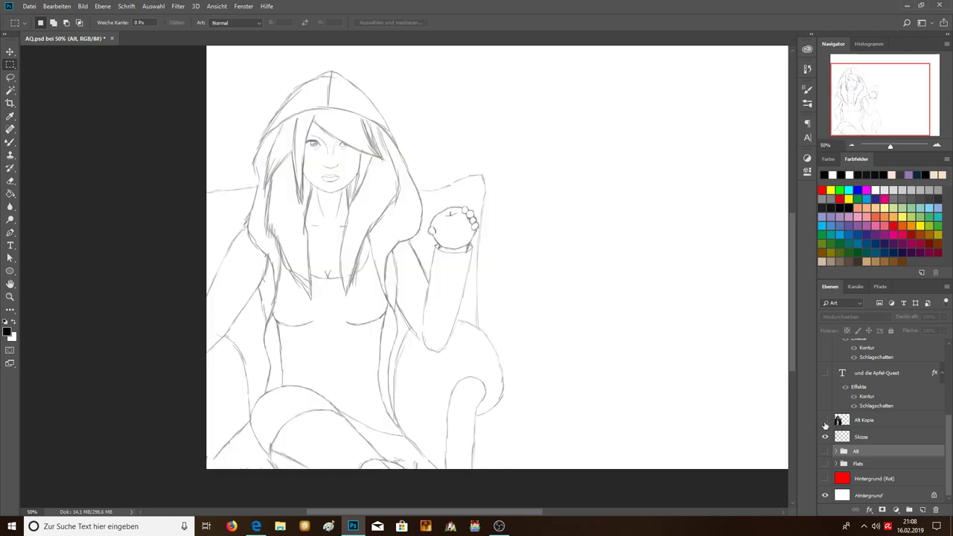
left_click(824, 421)
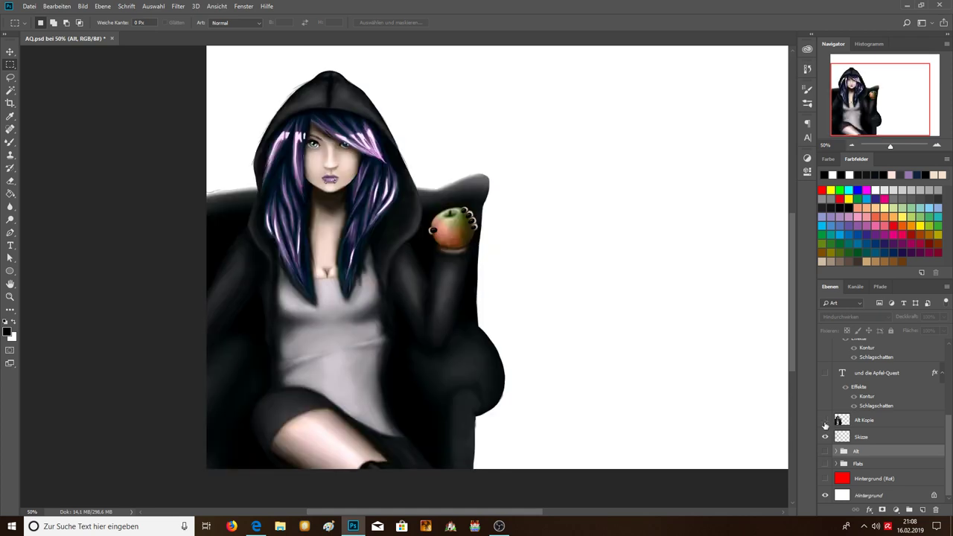
left_click(824, 421)
left_click(825, 421)
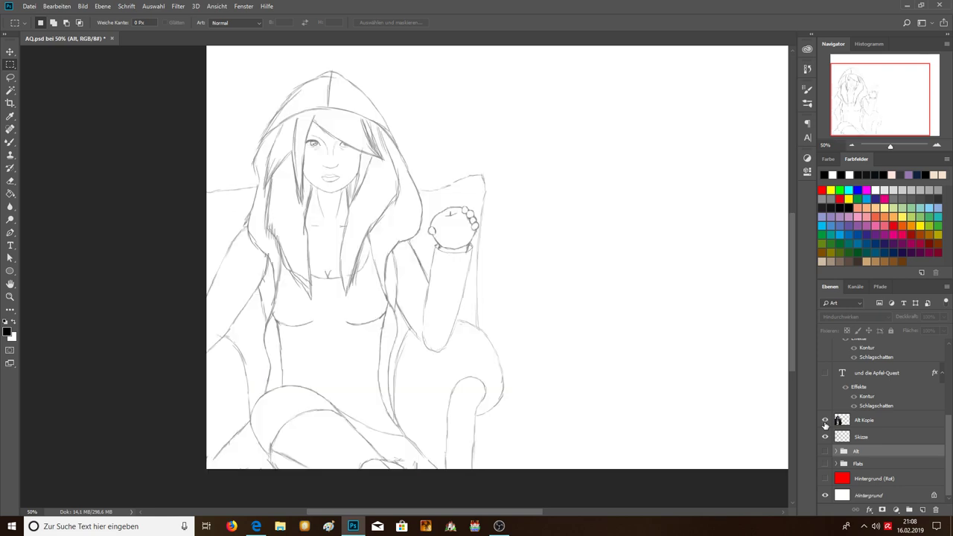
left_click(825, 421)
left_click(825, 421)
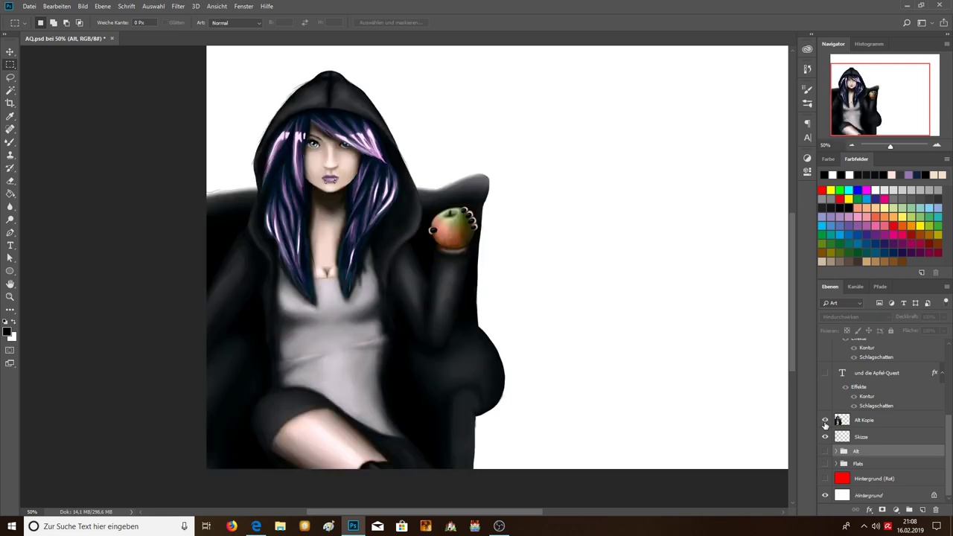
left_click(824, 422)
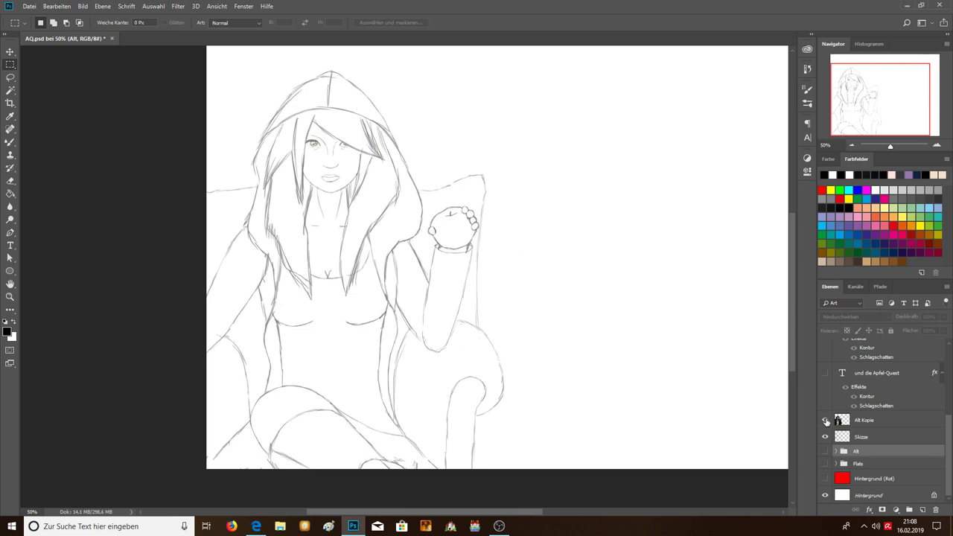
left_click(825, 420)
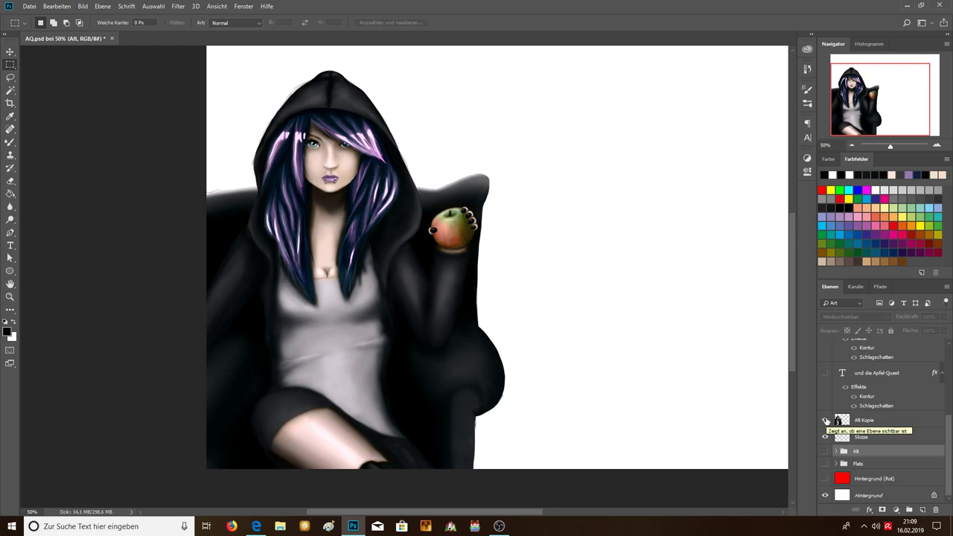
left_click(825, 421)
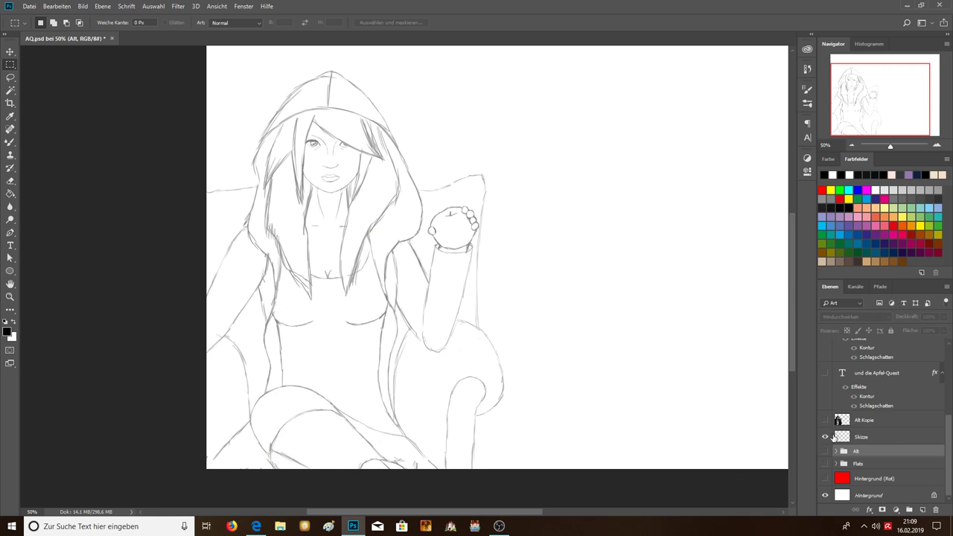
Hide Skizze and show the grey Flats group
left_click(833, 438)
left_click(824, 437)
left_click(824, 463)
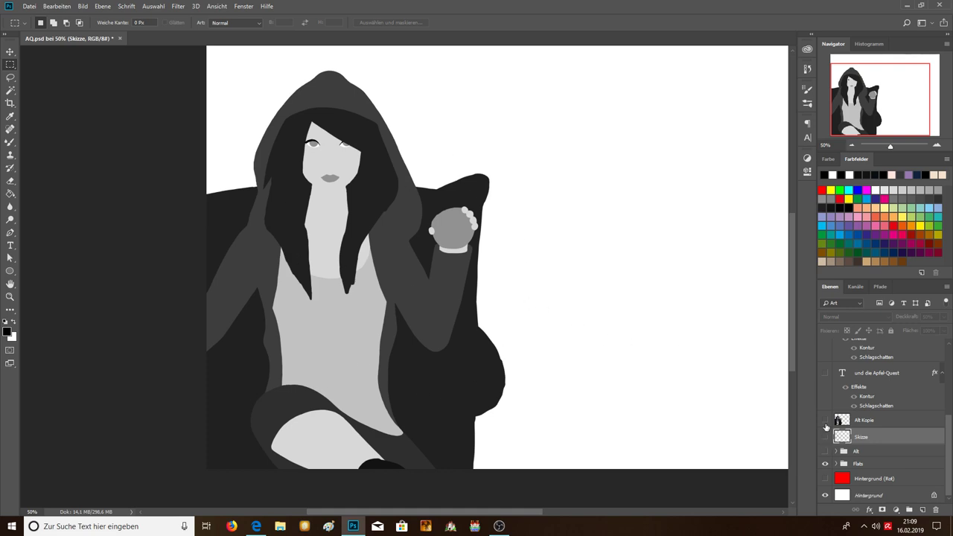
Toggle Alt Kopie over the grey flats to compare, then hide the Flats group
left_click(825, 421)
left_click(825, 421)
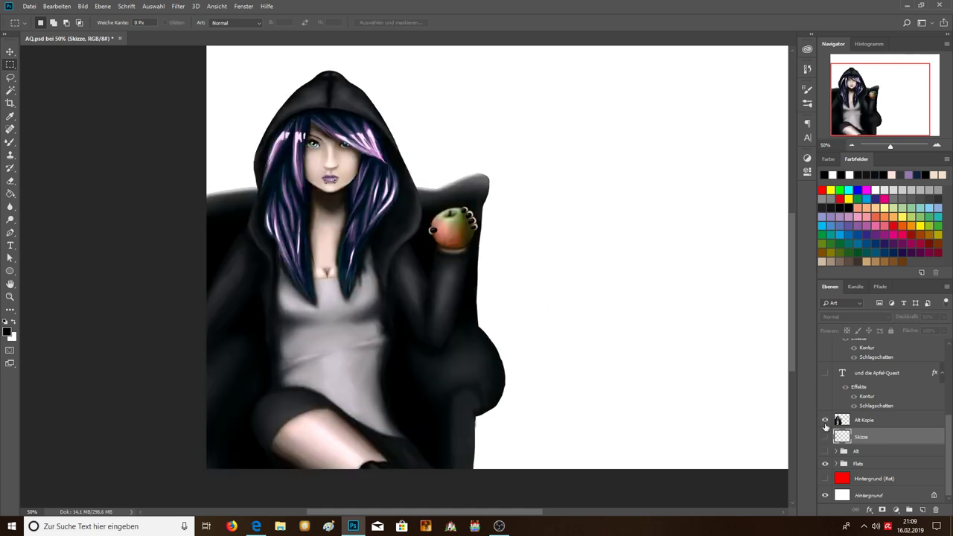
left_click(824, 421)
left_click(824, 422)
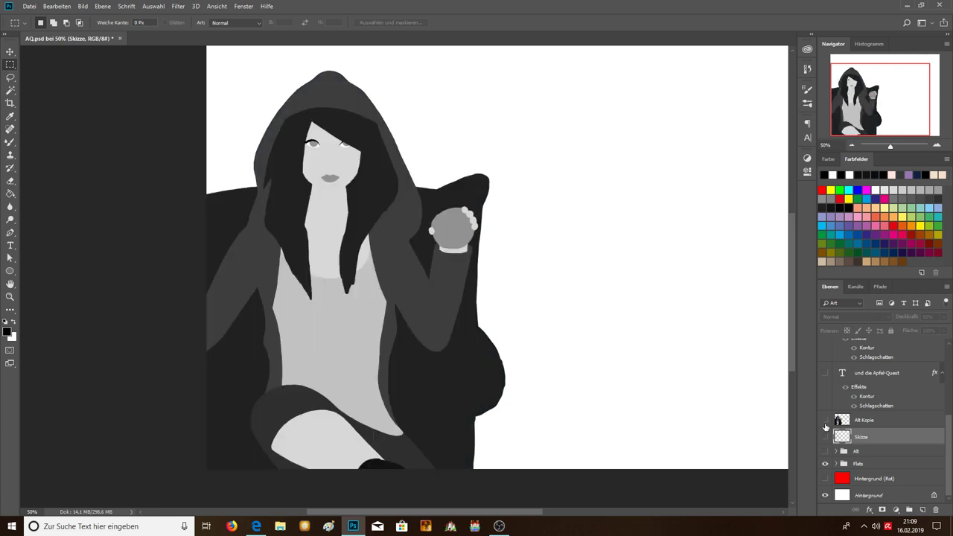
left_click(825, 423)
left_click(824, 421)
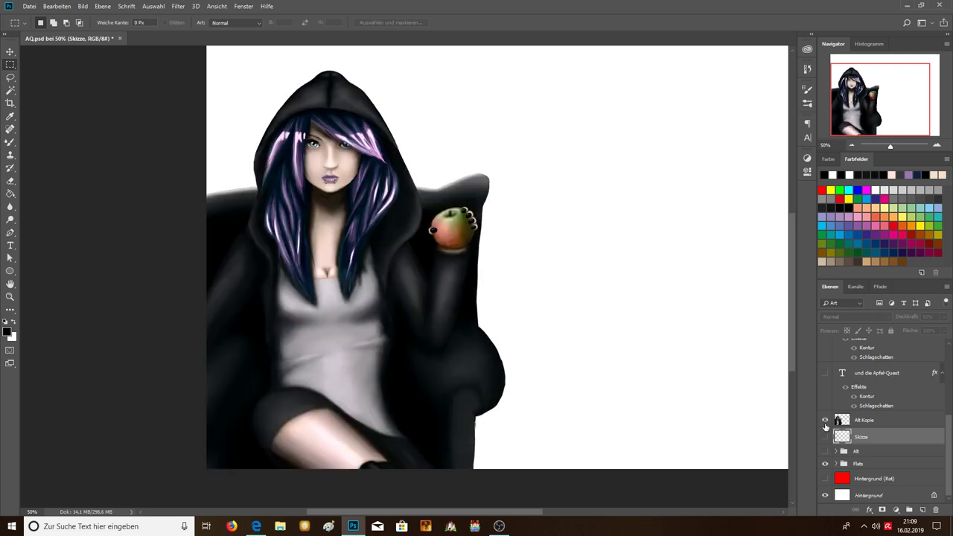
left_click(824, 421)
left_click(824, 463)
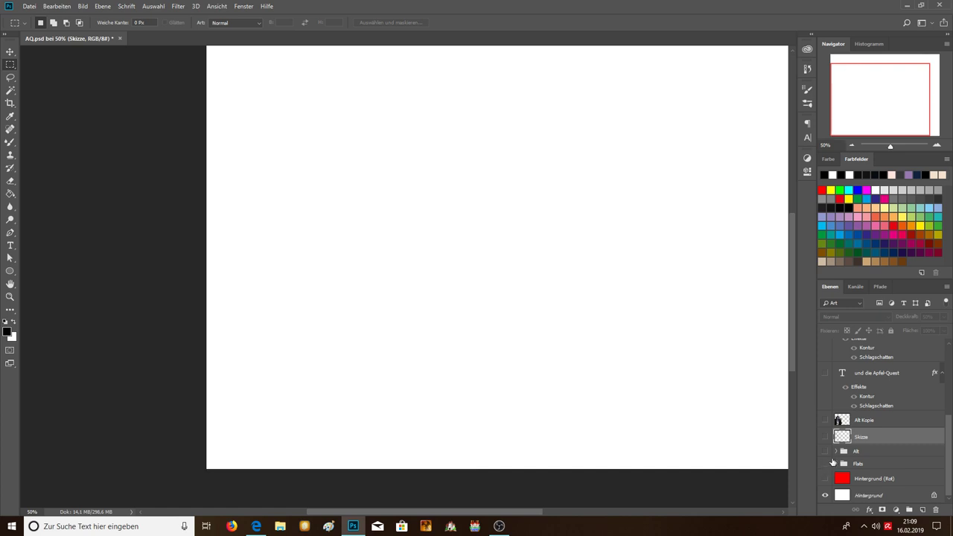
Expand the Alt group and its Haare subgroup to inspect the hair layers
left_click(835, 451)
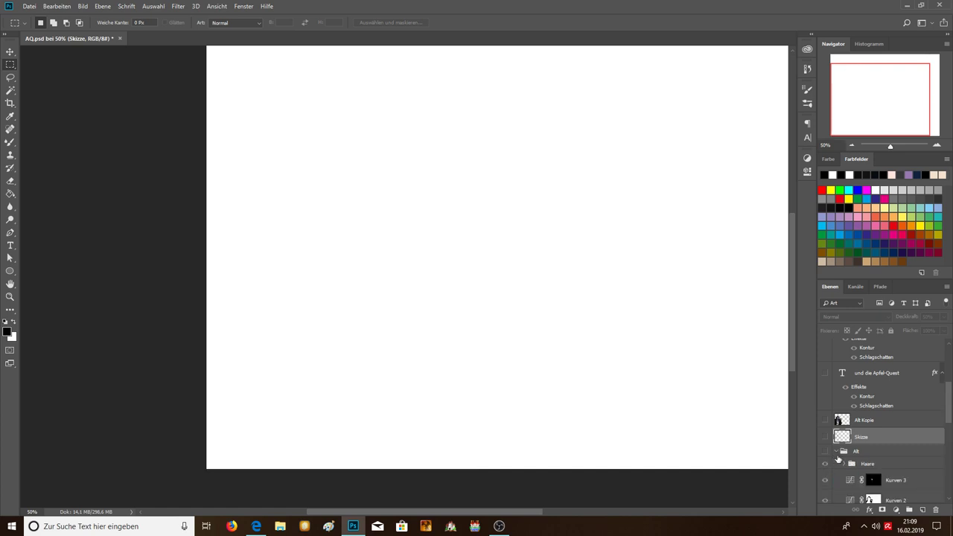
left_click(843, 463)
scroll(846, 468, "down", 3)
scroll(846, 468, "down", 2)
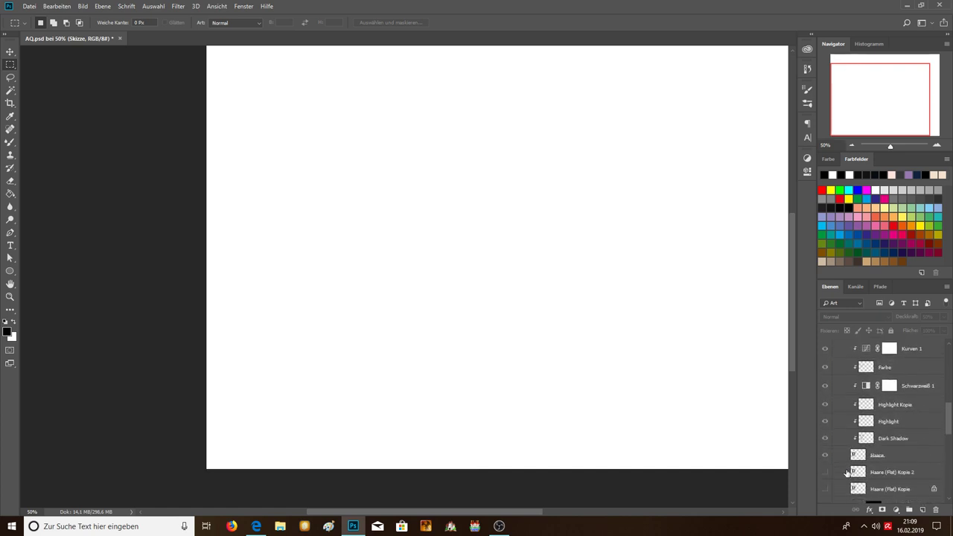
scroll(870, 458, "down", 2)
scroll(871, 447, "down", 1)
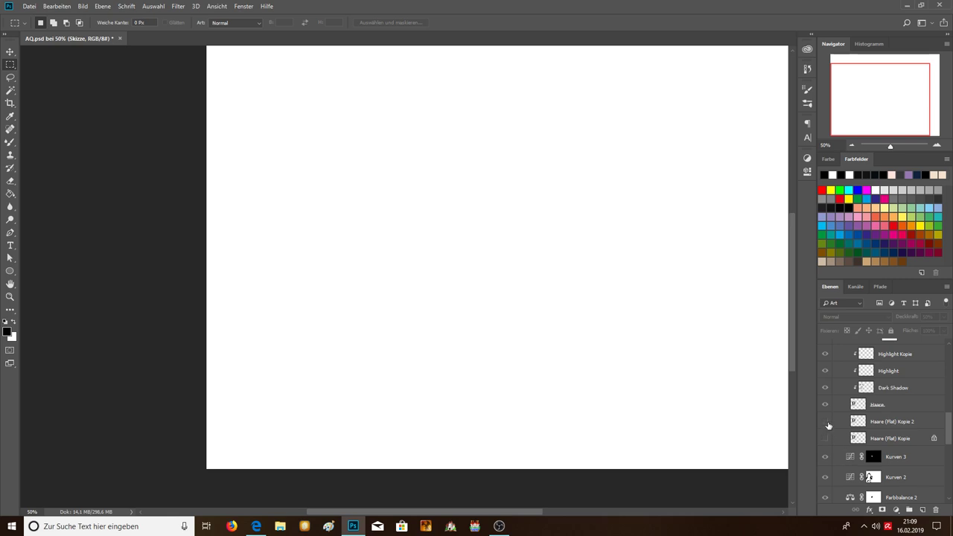
scroll(827, 428, "up", 2)
scroll(828, 428, "up", 1)
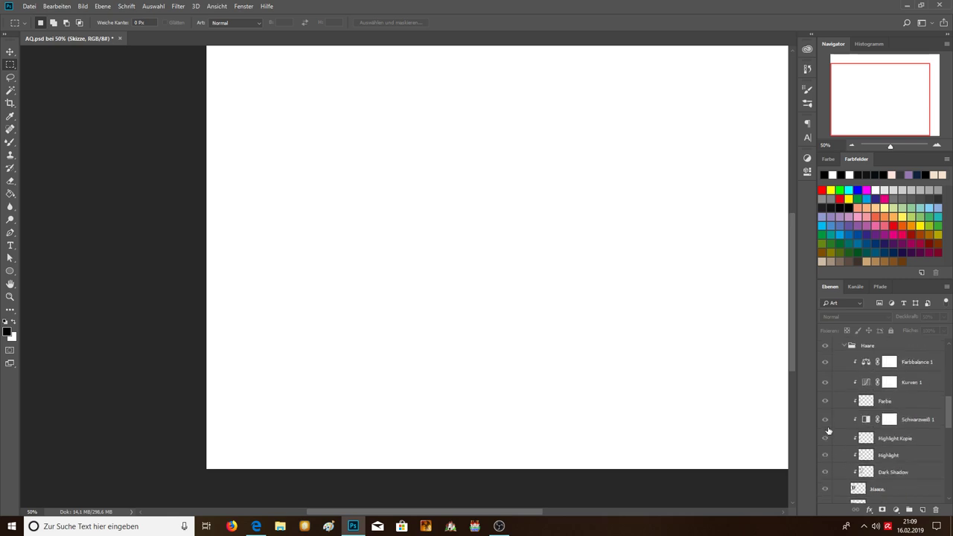
scroll(827, 429, "up", 3)
Collapse Alt and turn Alt Kopie back on to show the finished painted girl
left_click(836, 401)
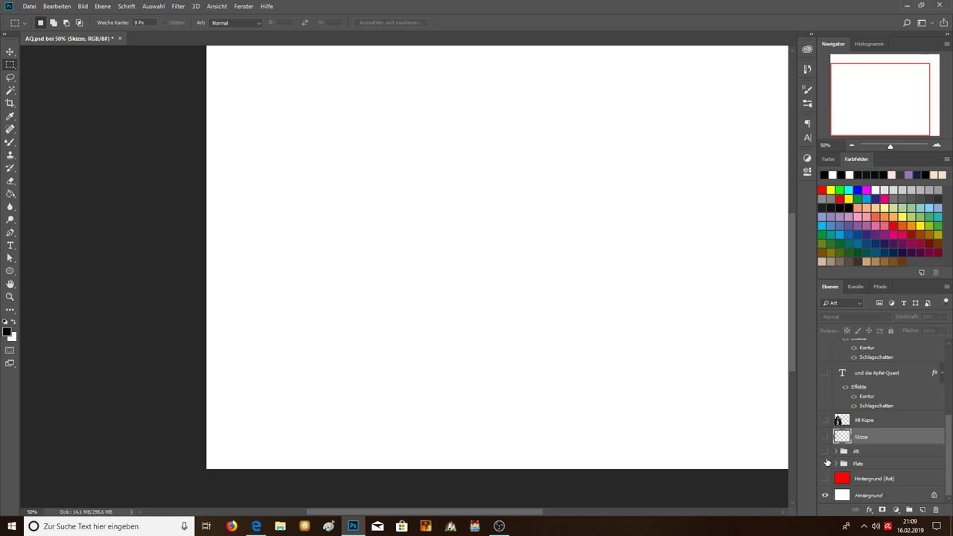
left_click(824, 421)
left_click(824, 421)
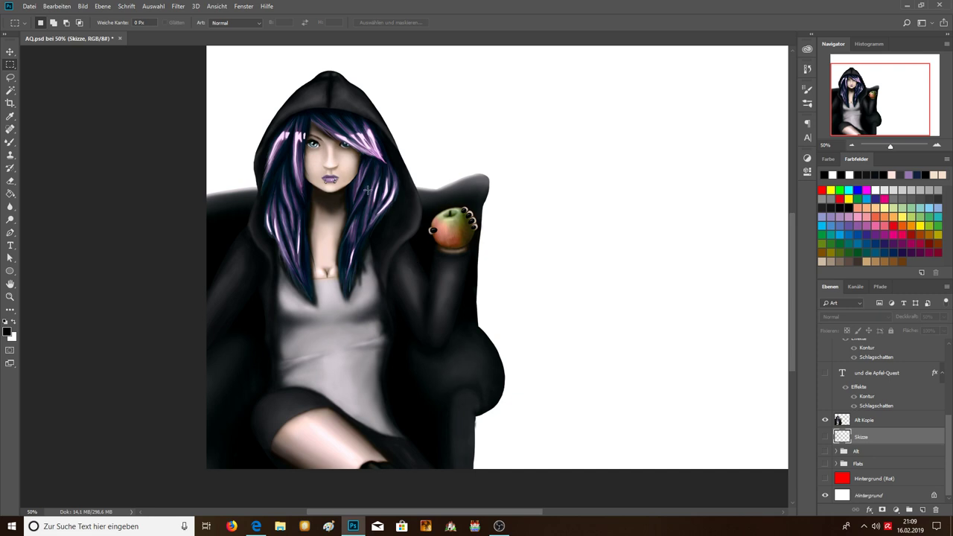
Swap the Alt Kopie layer for the original Alt group and expand it
scroll(334, 124, "up", 1)
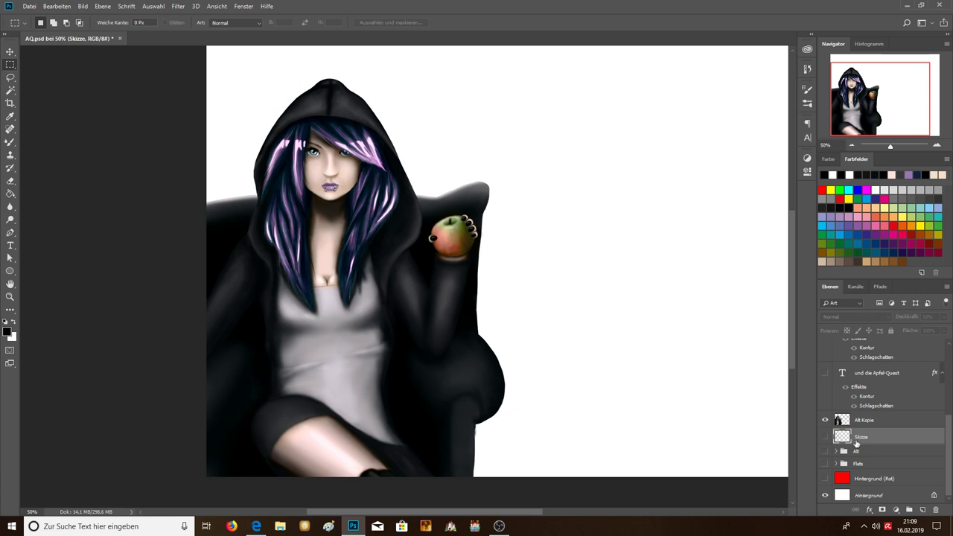
left_click(825, 419)
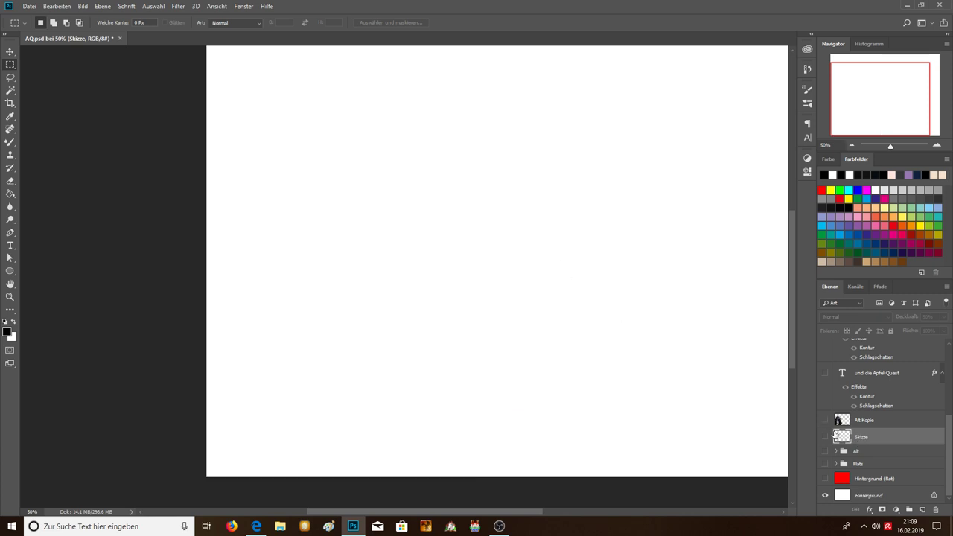
left_click(825, 451)
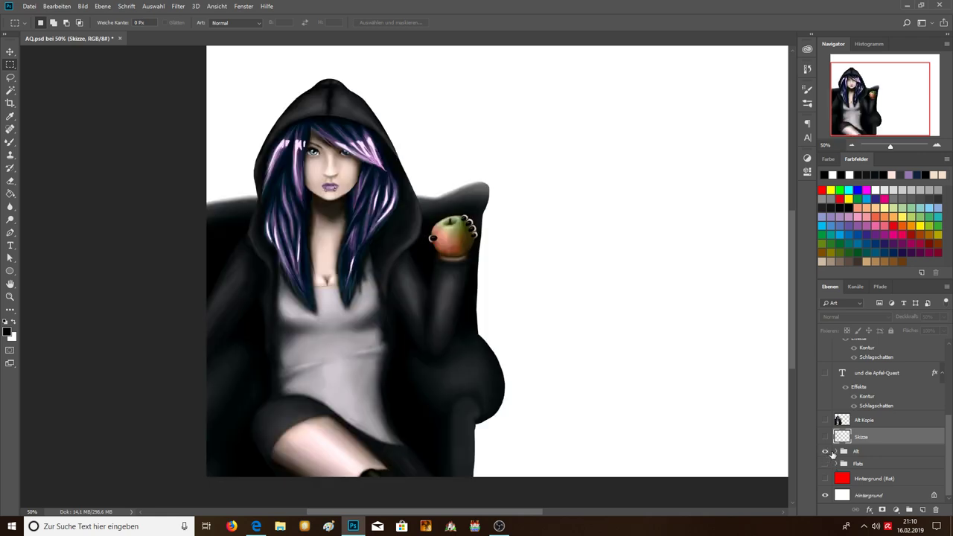
left_click(838, 452)
Compare the finished Haare layer with the flat Haare (Flat) Kopie 2 stage, then collapse the hair group
scroll(838, 450, "down", 2)
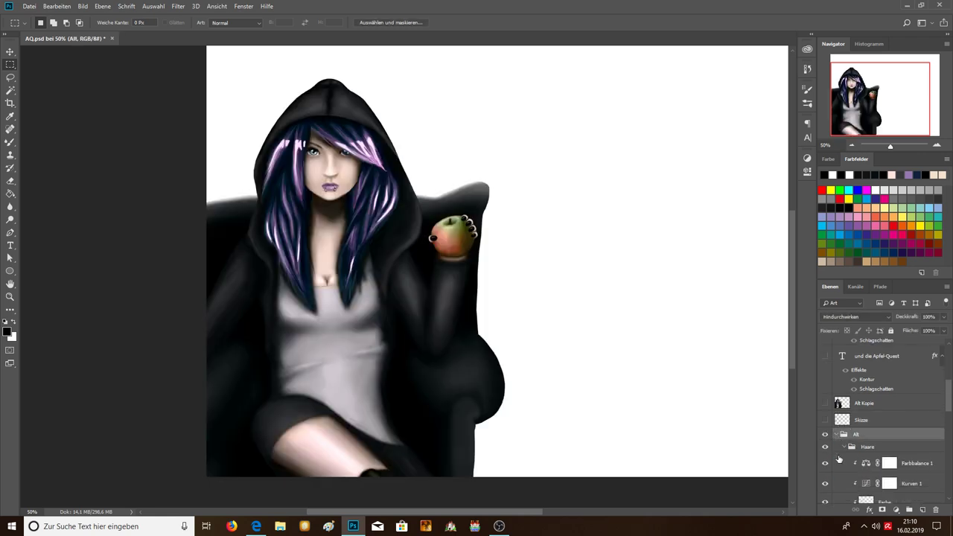
scroll(840, 446, "down", 2)
scroll(838, 439, "down", 2)
scroll(830, 424, "down", 2)
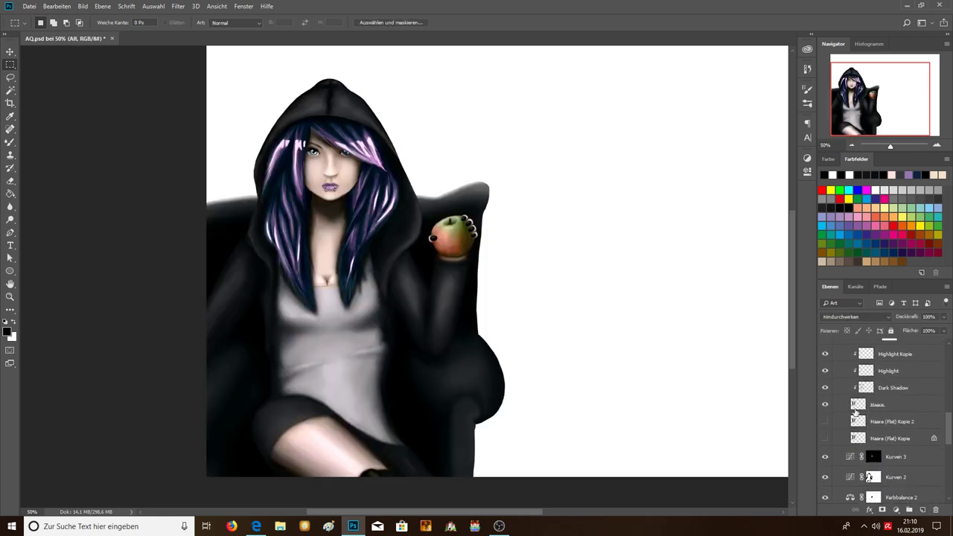
left_click(824, 406)
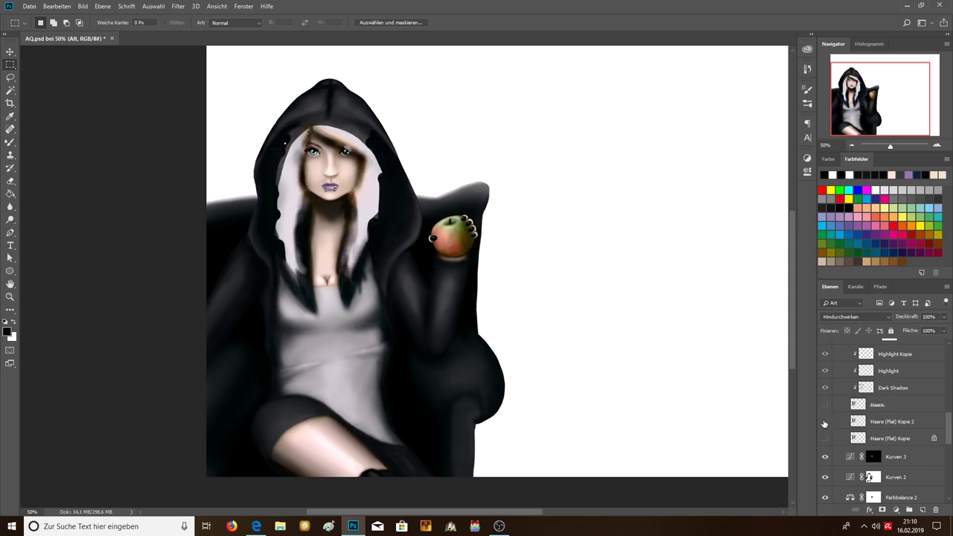
left_click(825, 421)
left_click(825, 404)
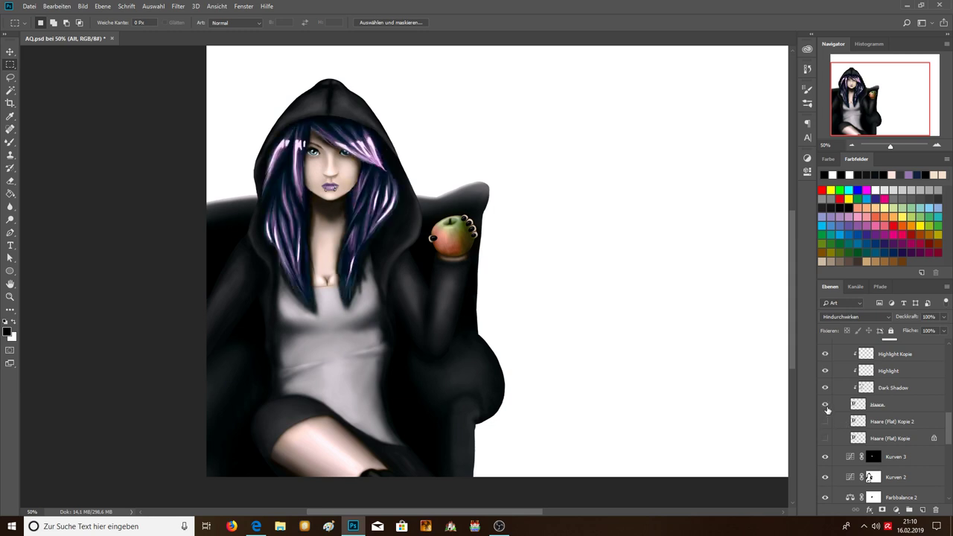
scroll(826, 410, "up", 3)
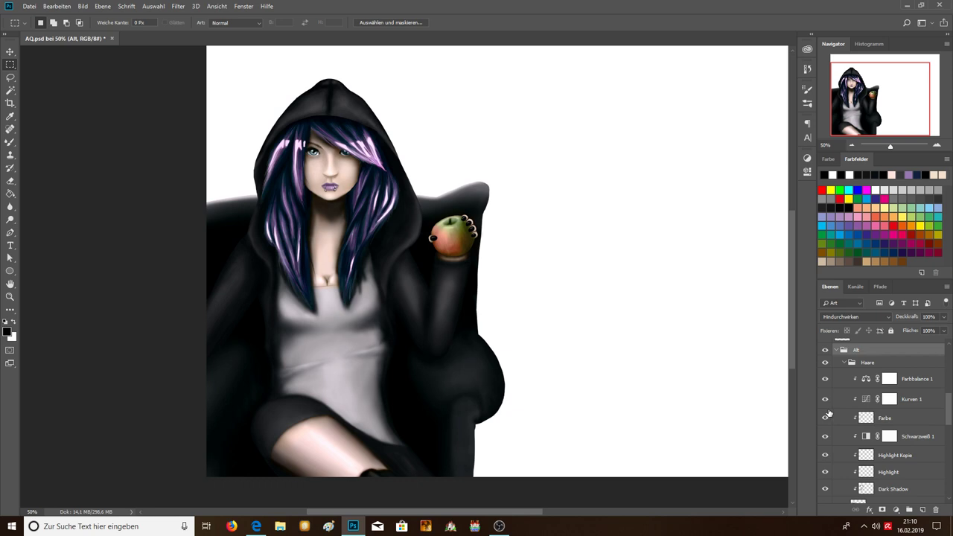
left_click(843, 362)
scroll(844, 409, "down", 4)
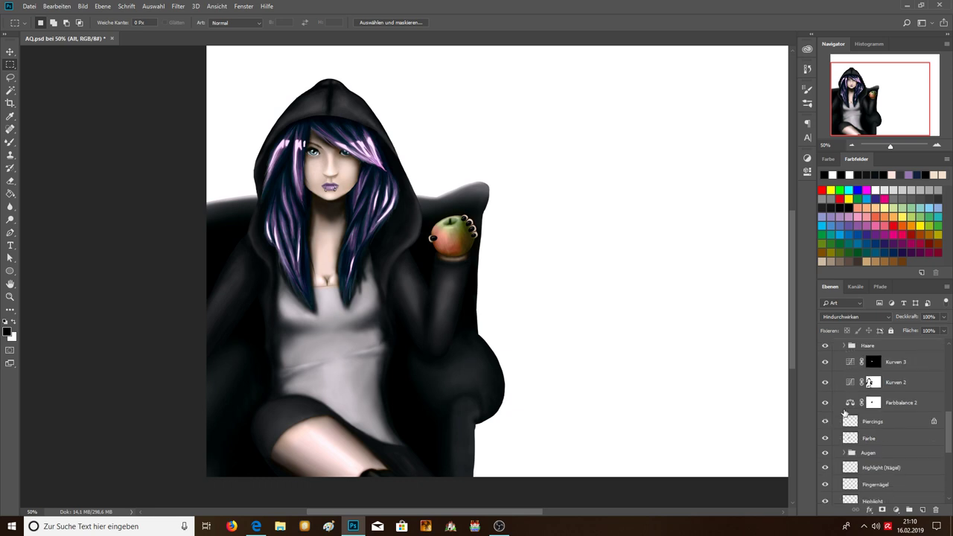
scroll(844, 409, "down", 3)
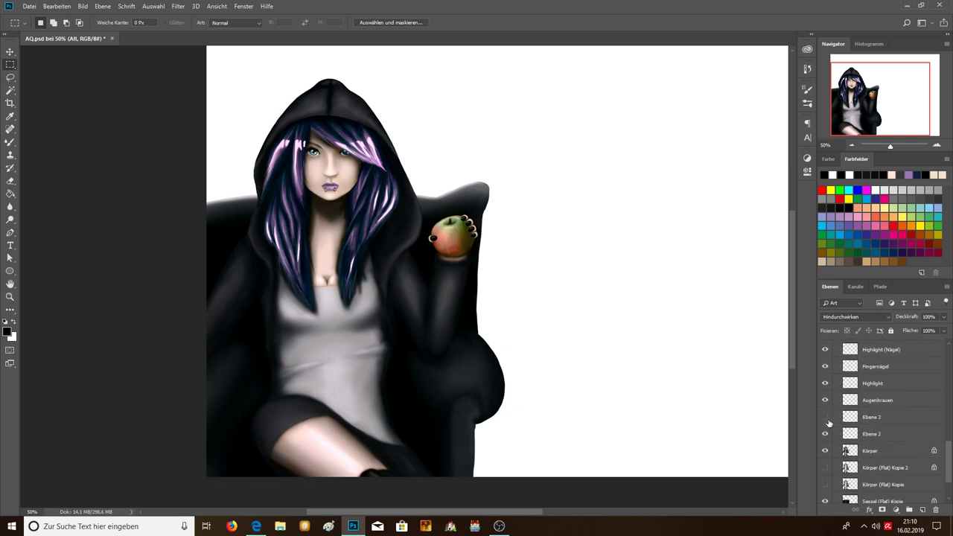
Hide Körper and step through the Körper (Flat) Kopie 2 and Kopie flat stages
left_click(824, 450)
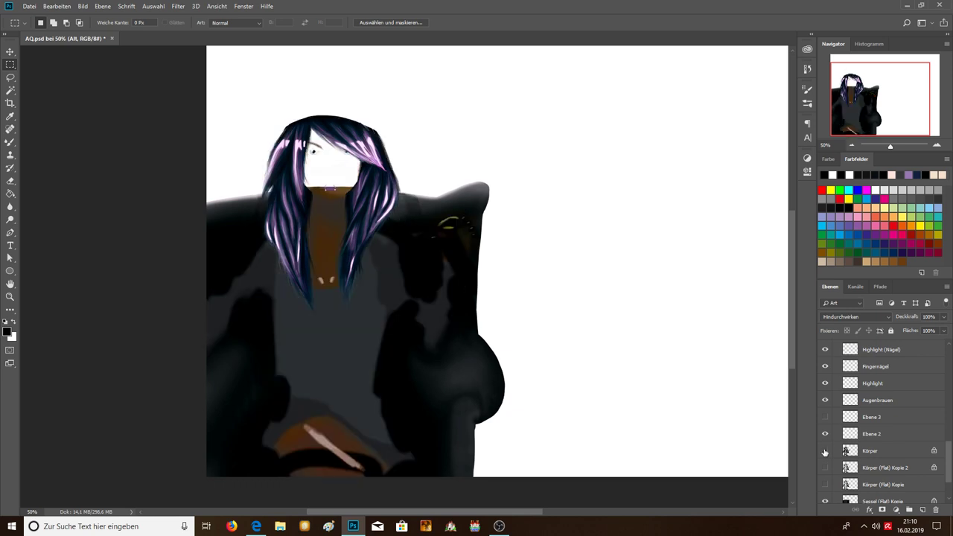
left_click(825, 467)
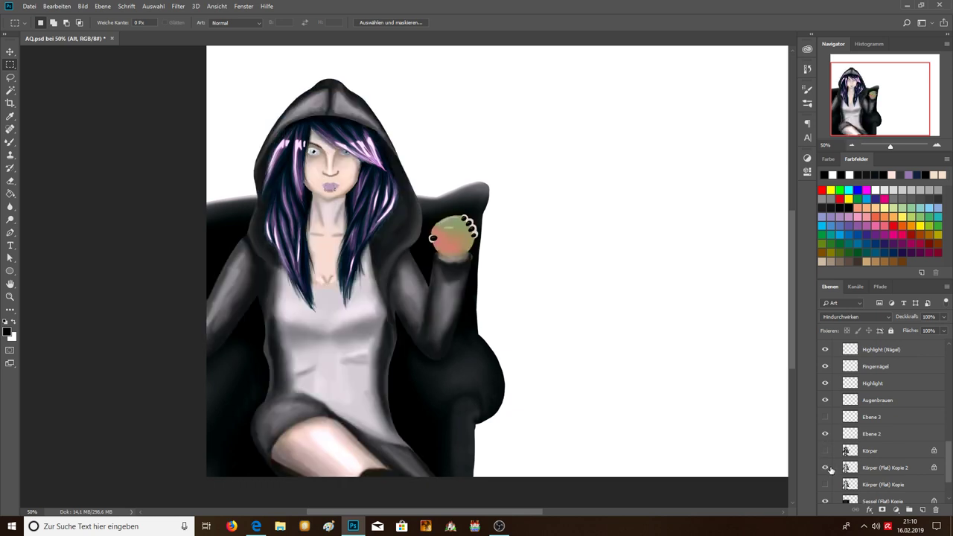
left_click(825, 468)
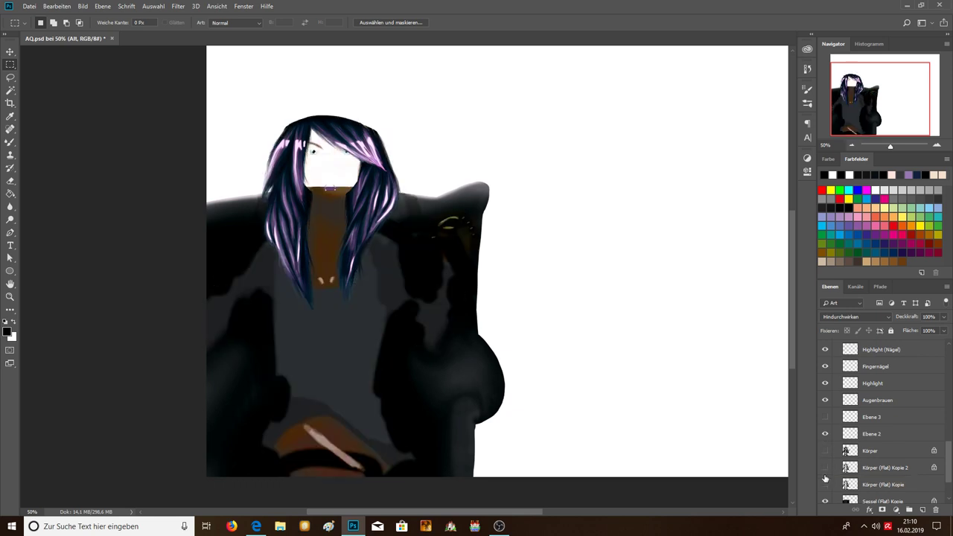
left_click(825, 484)
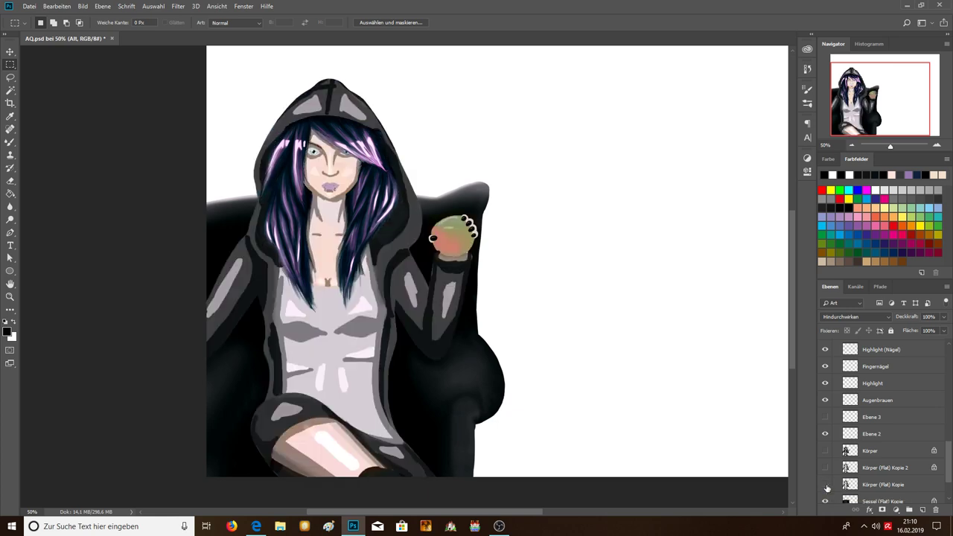
left_click(824, 485)
Show the shaded body copy, re-enable Körper, and turn the Farbe layer back on
scroll(835, 463, "up", 3)
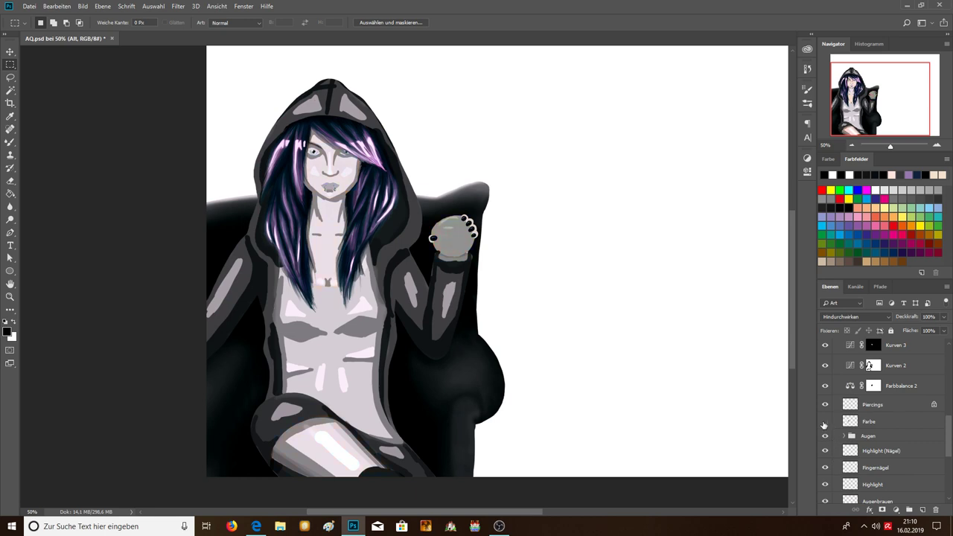
scroll(823, 428, "down", 2)
scroll(824, 446, "down", 1)
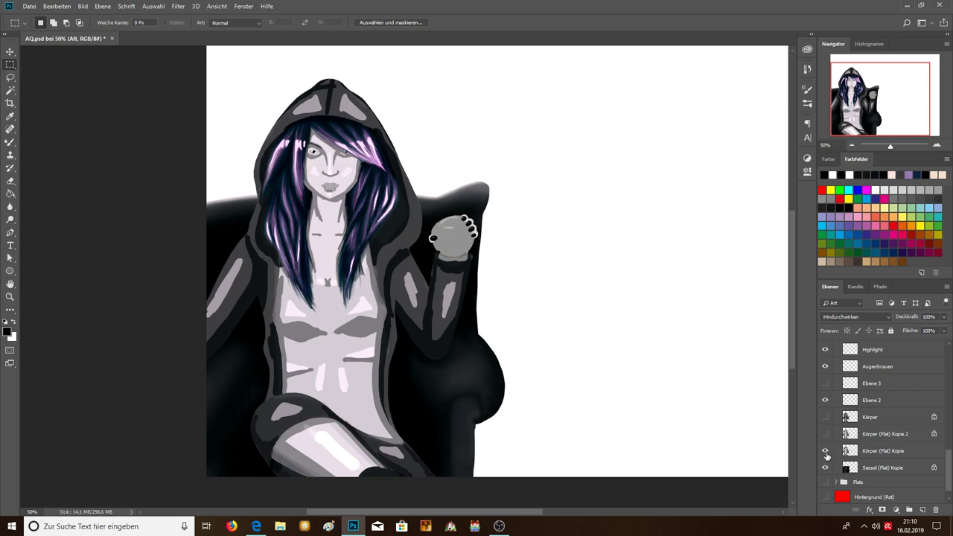
left_click(825, 434)
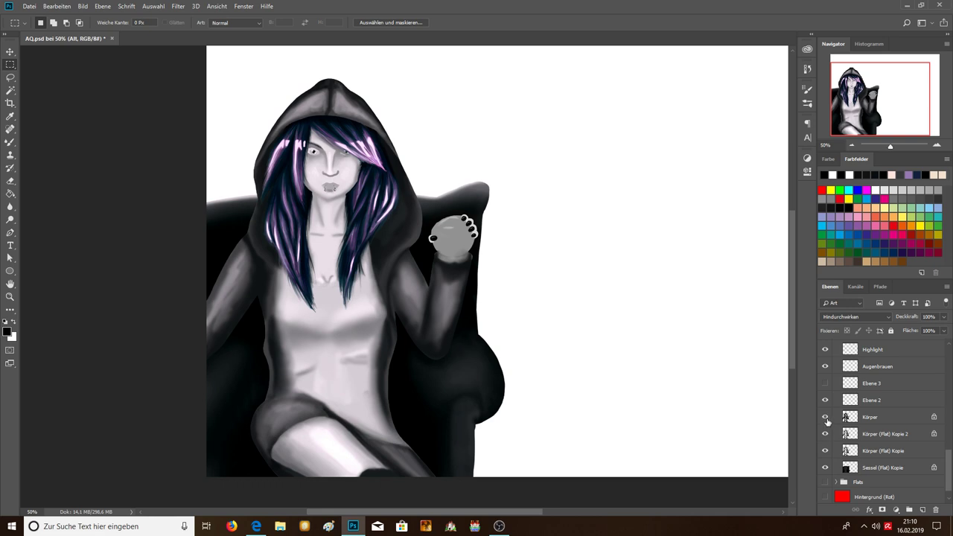
left_click(826, 419)
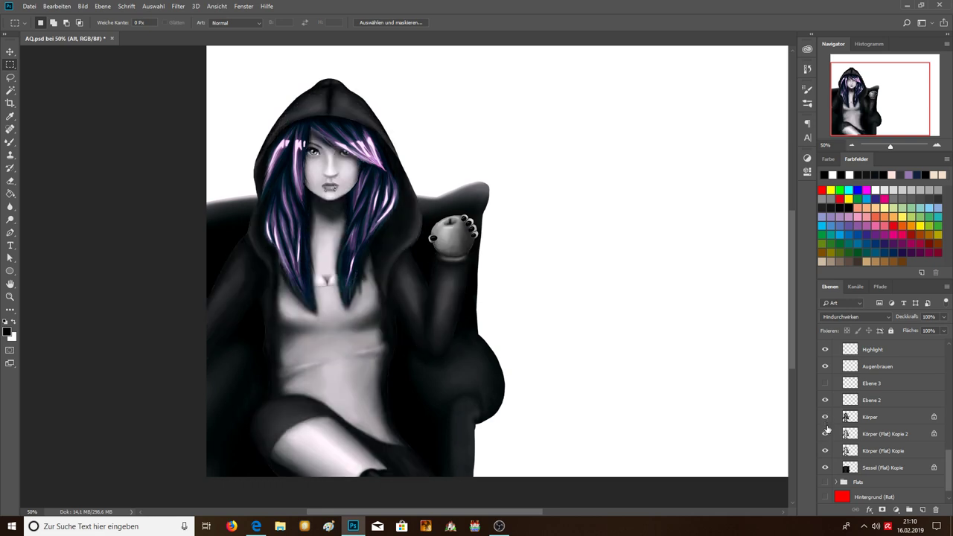
scroll(827, 428, "up", 2)
scroll(828, 413, "up", 3)
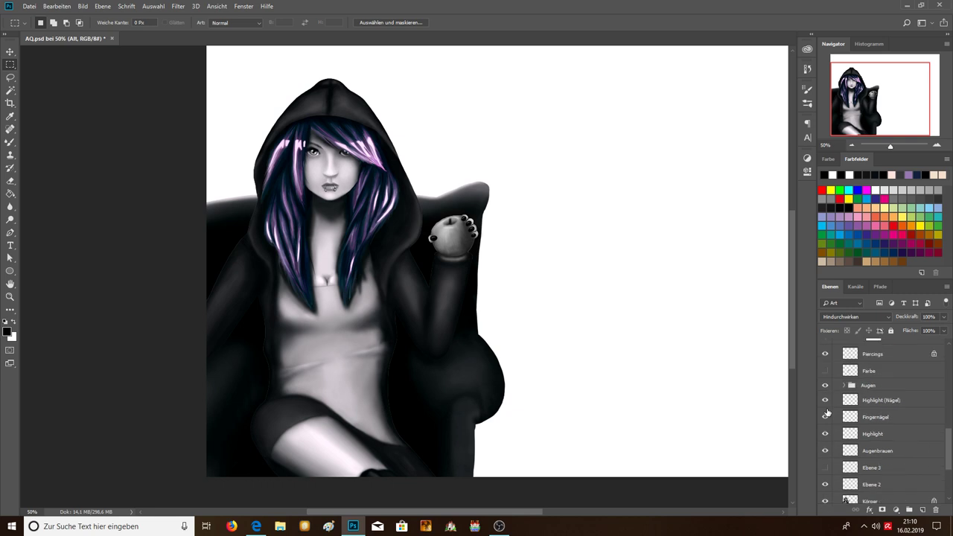
left_click(824, 369)
scroll(825, 372, "up", 3)
Collapse Alt, show the merged Alt Kopie painting and hide the Alt group
scroll(826, 383, "up", 2)
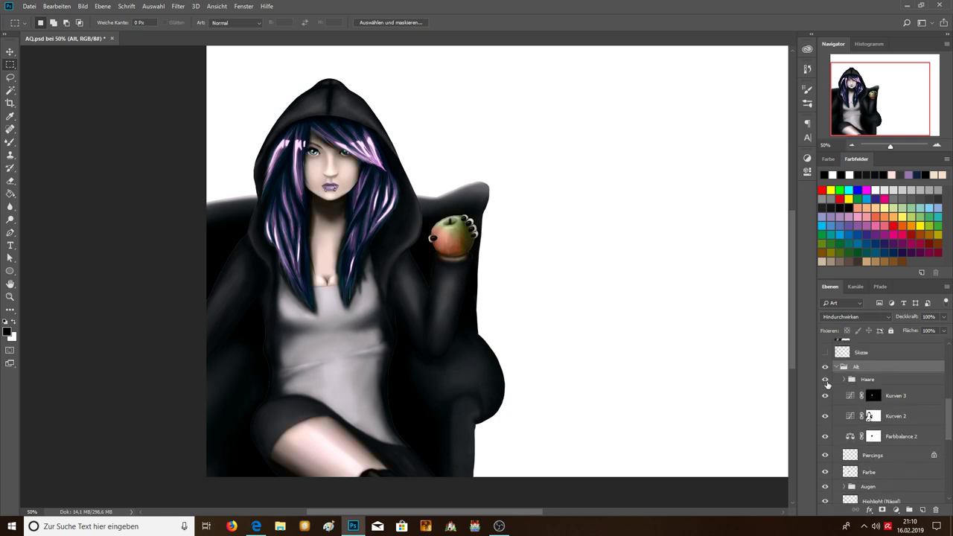
scroll(829, 390, "up", 2)
left_click(834, 383)
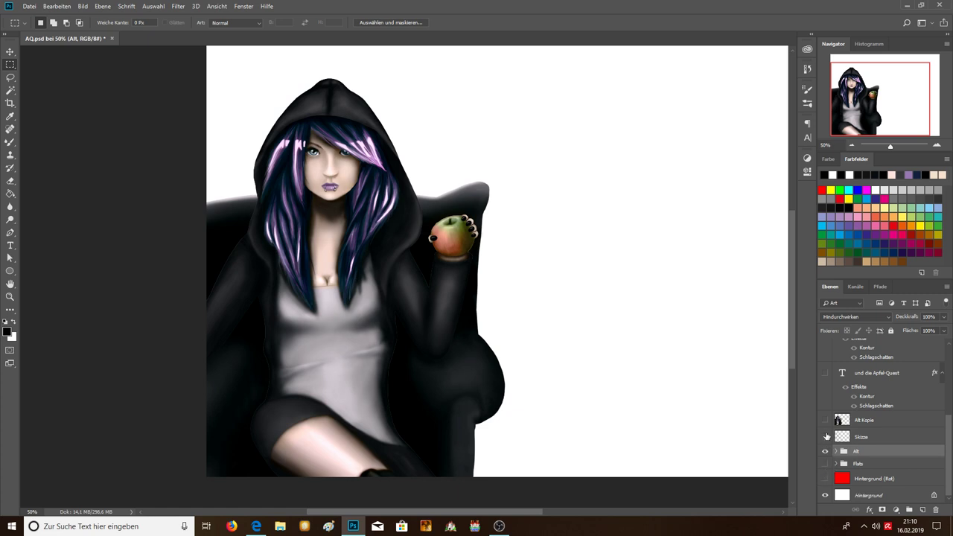
left_click(824, 419)
left_click(825, 451)
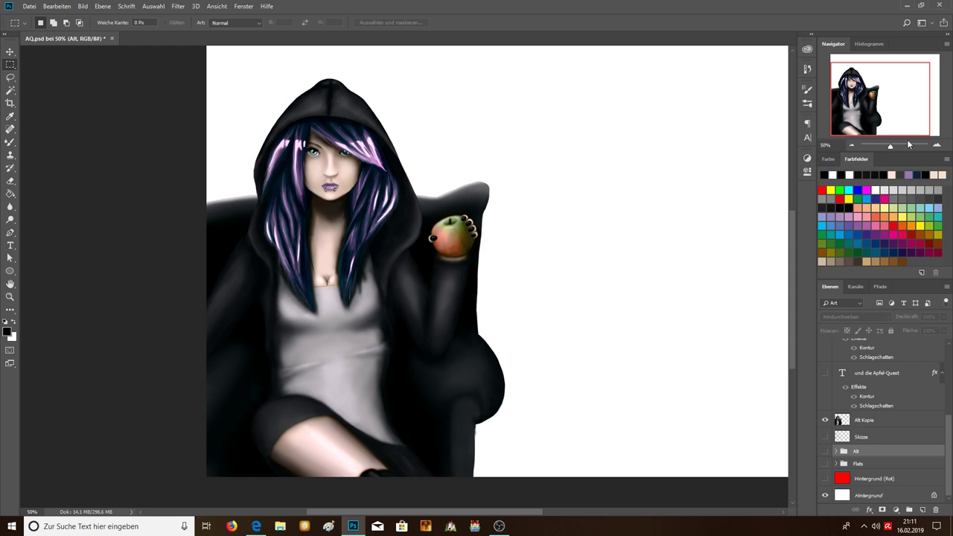
left_click(850, 145)
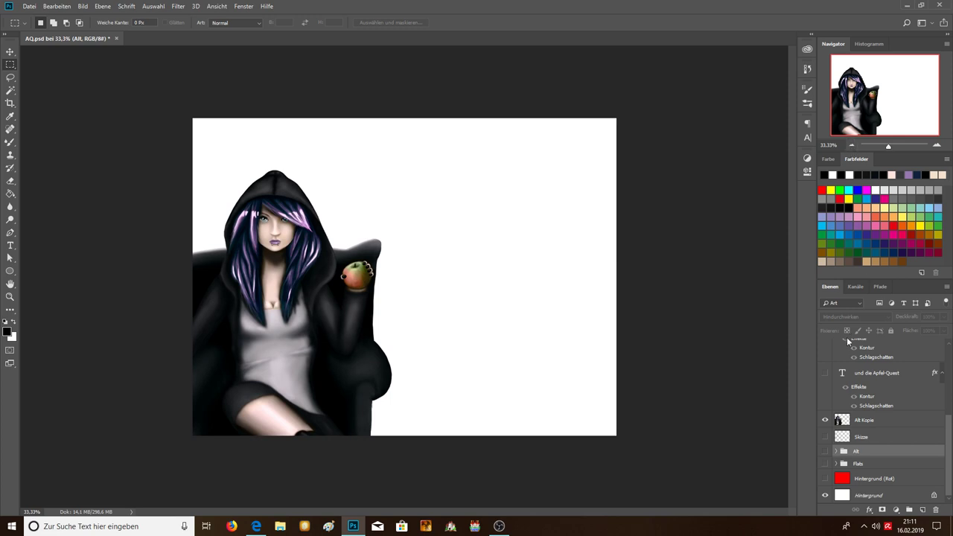
Compare the painting against the Skizze sketch, then zoom to 100% and back to 33.33%
left_click(824, 437)
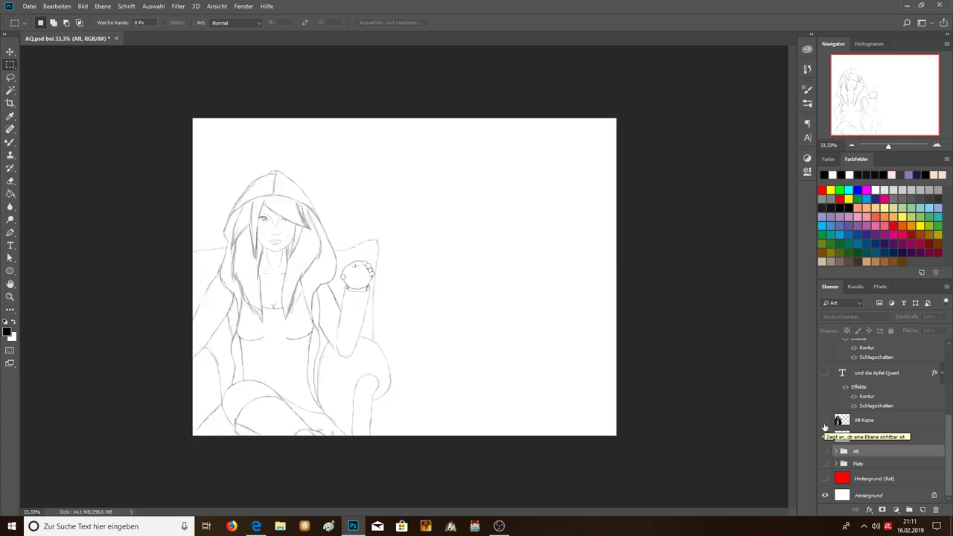
left_click(825, 421)
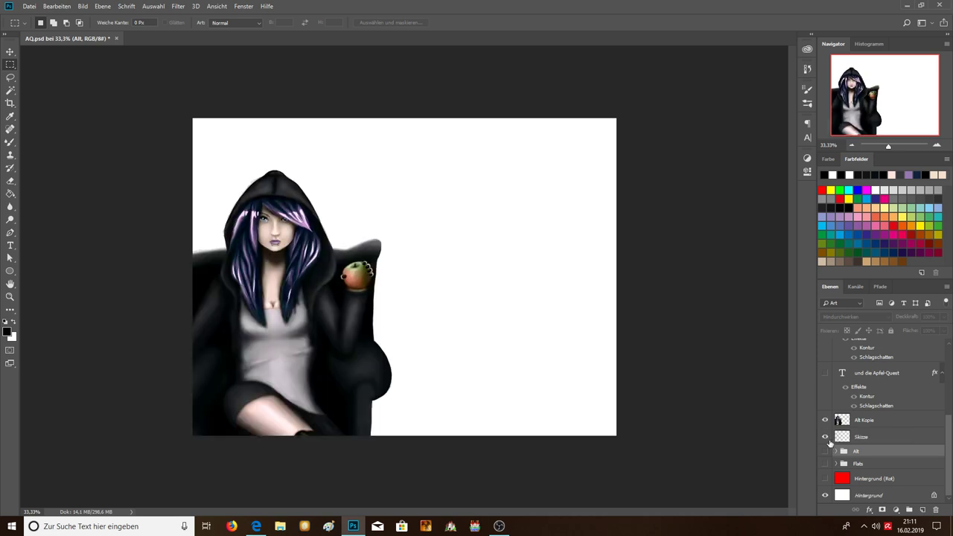
left_click(824, 437)
scroll(860, 407, "up", 3)
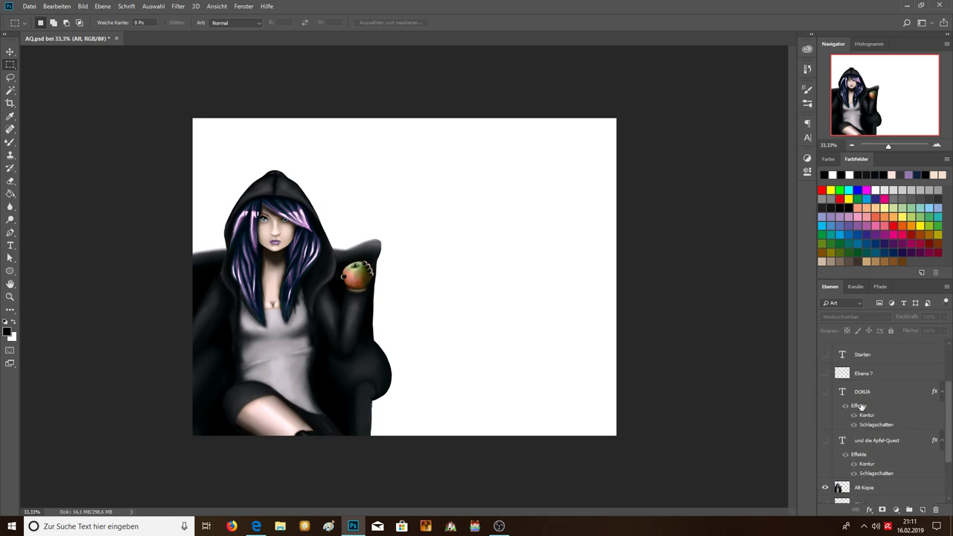
scroll(859, 407, "up", 3)
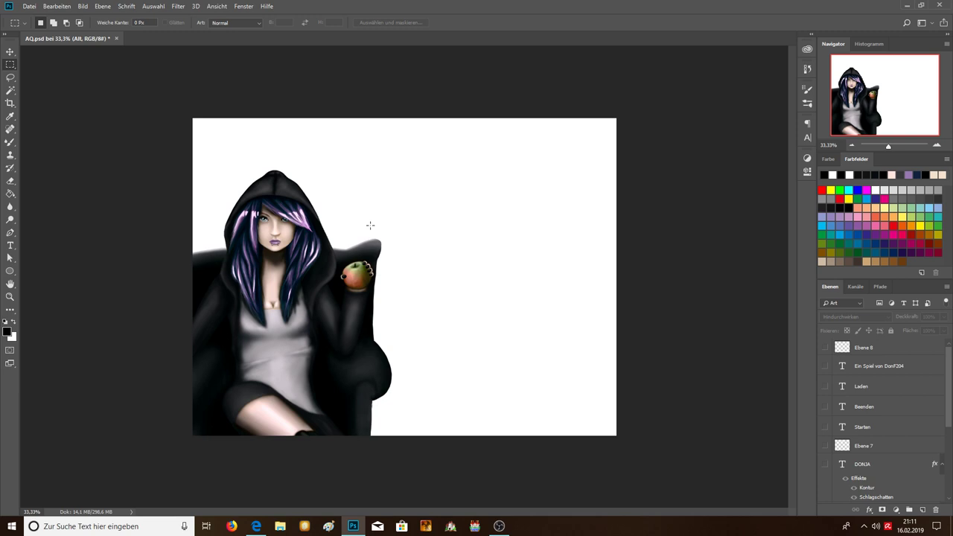
left_click(936, 143)
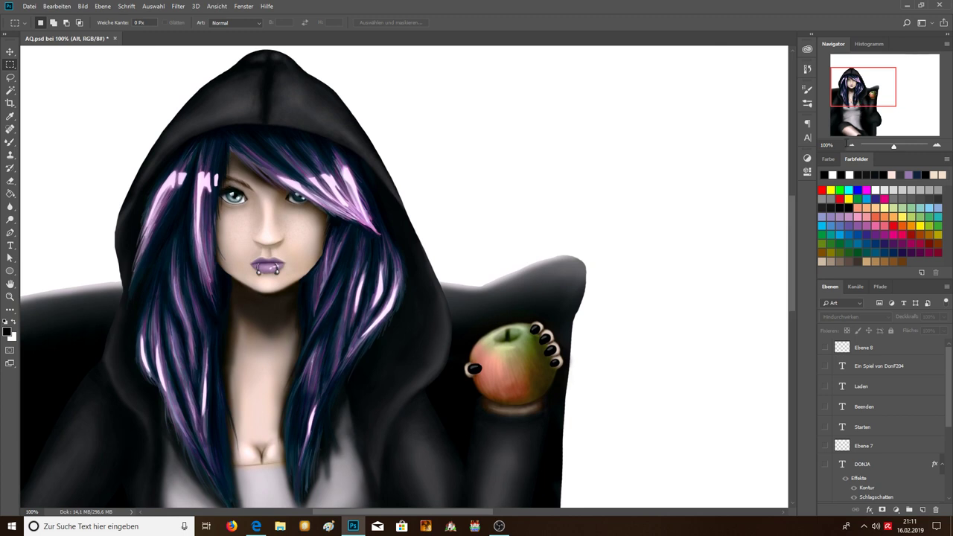
left_click(851, 145)
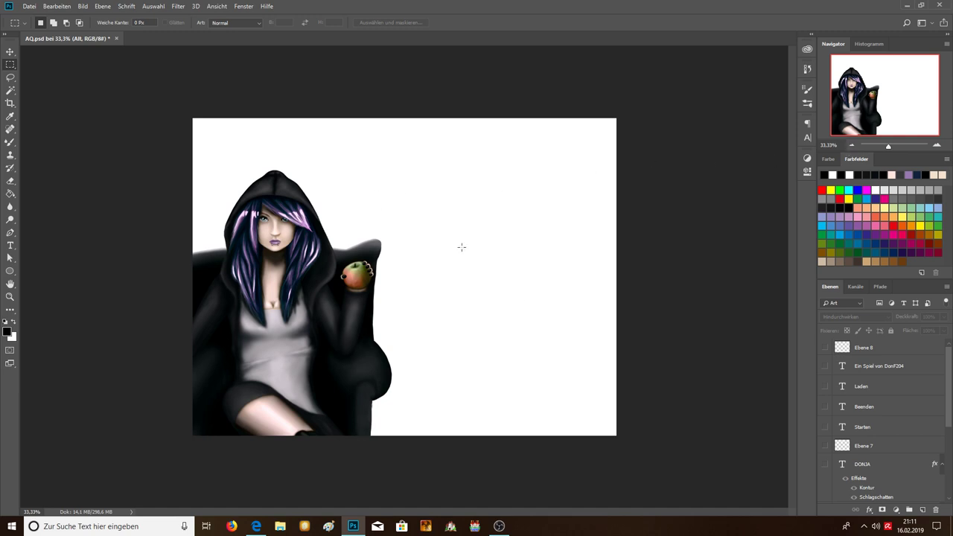
Show the DONJA, Ebene 7 highlight and 'und die Apfel-Quest' layers beside the girl
left_click(823, 465)
left_click_drag(316, 130, 434, 213)
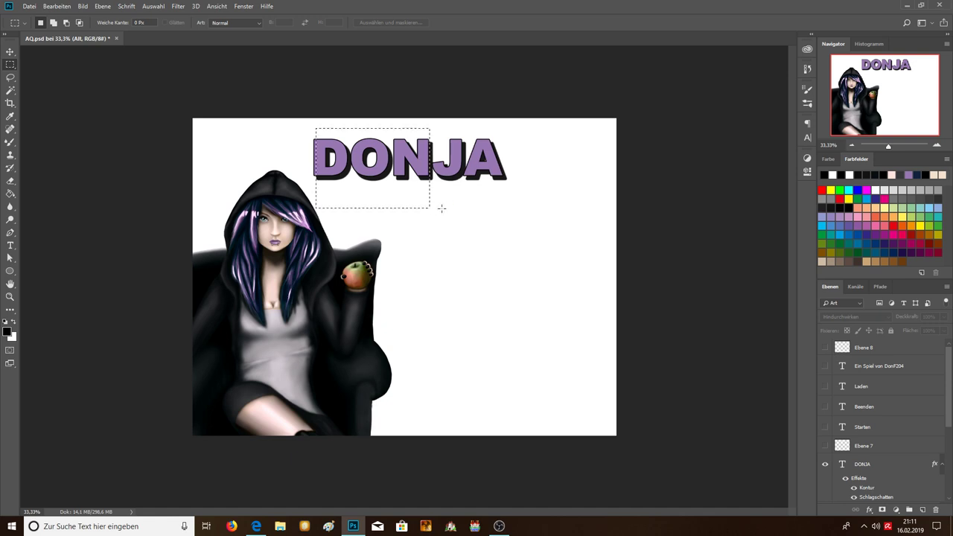
key("ctrl+d")
left_click(826, 448)
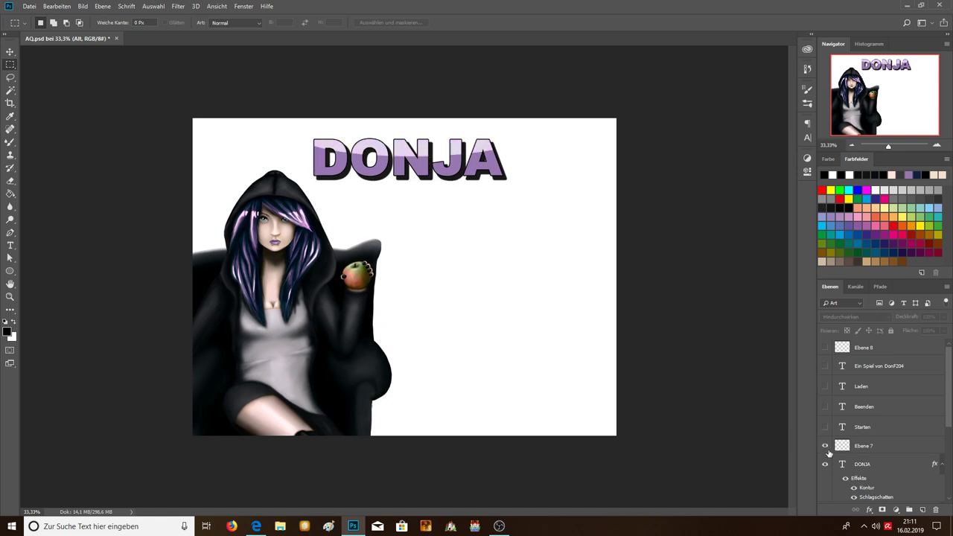
left_click(824, 447)
scroll(824, 359, "down", 1)
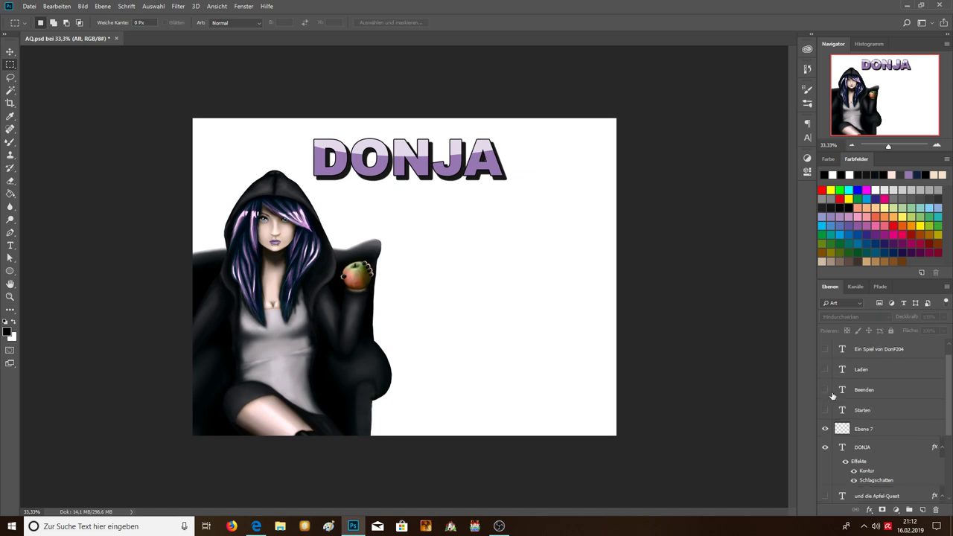
left_click(825, 495)
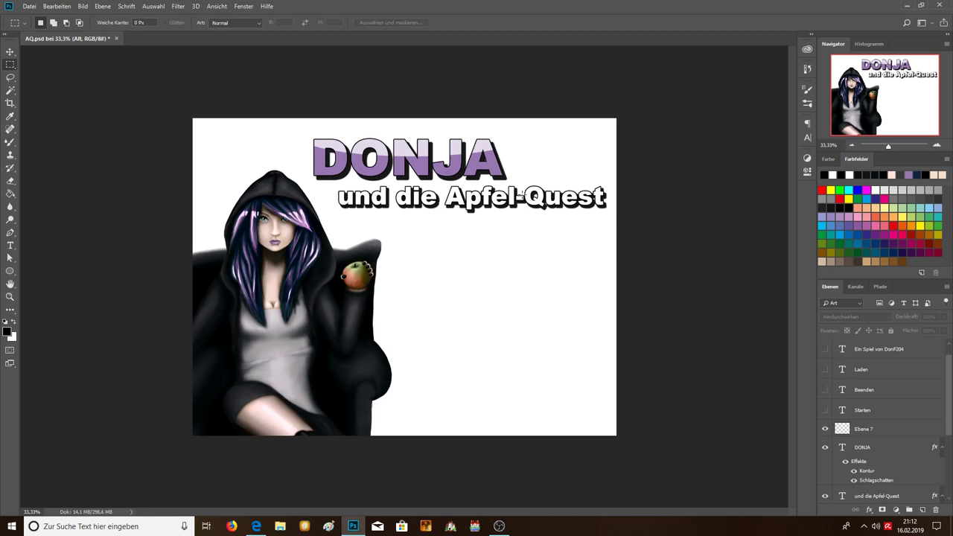
left_click(255, 526)
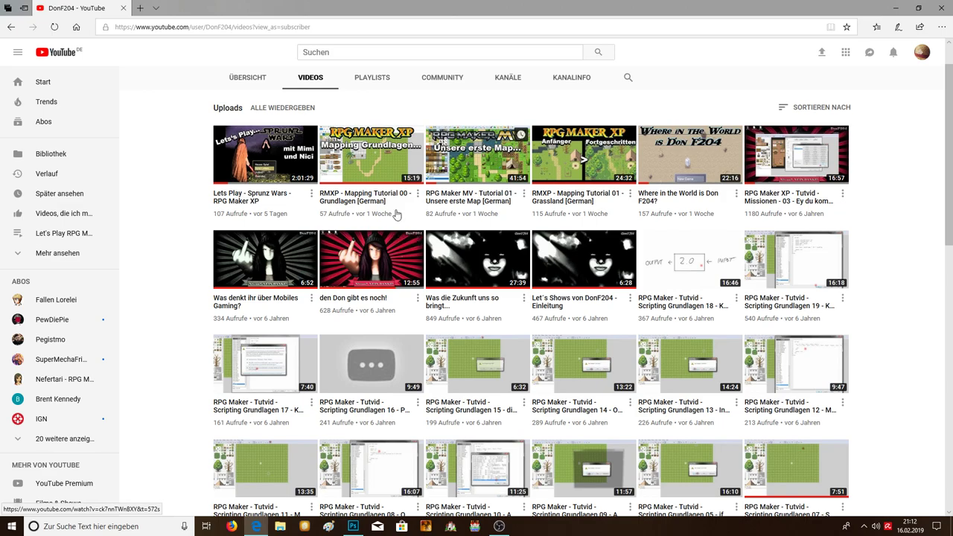
scroll(491, 347, "down", 10)
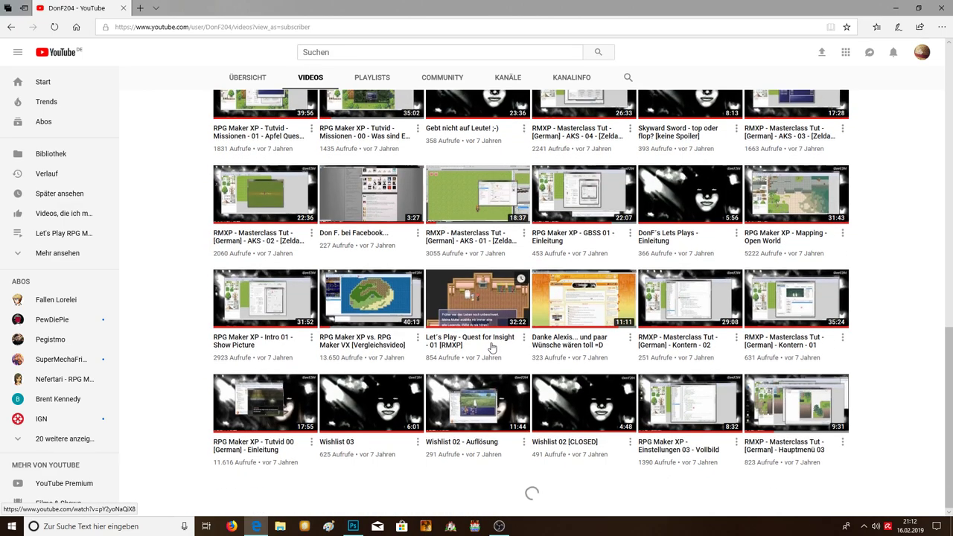
scroll(492, 347, "down", 4)
scroll(492, 347, "down", 3)
scroll(492, 346, "down", 4)
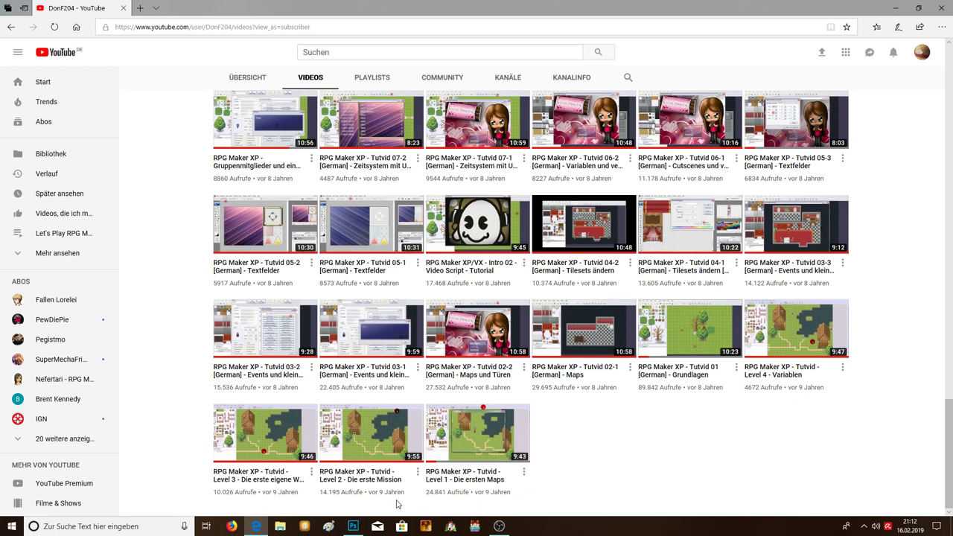
mouse_move(371, 447)
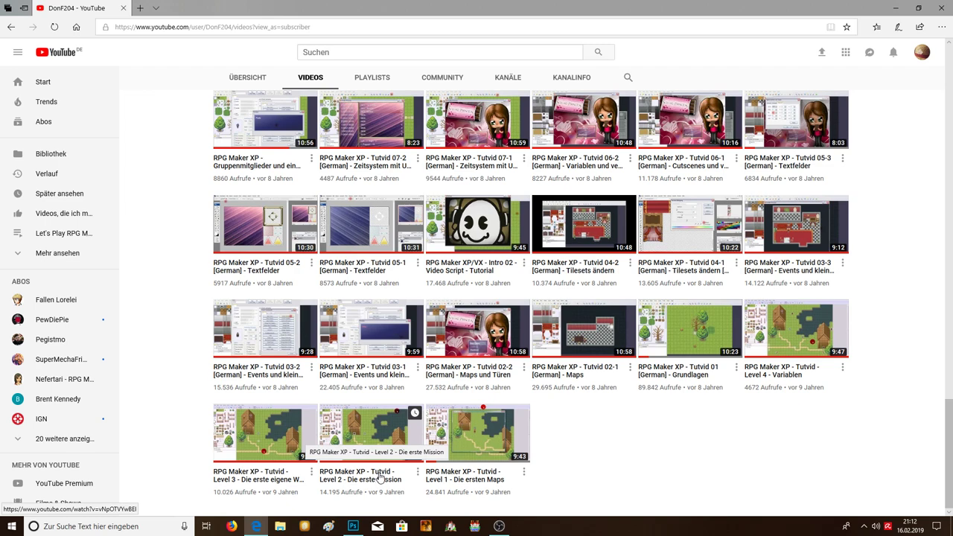
scroll(379, 479, "up", 10)
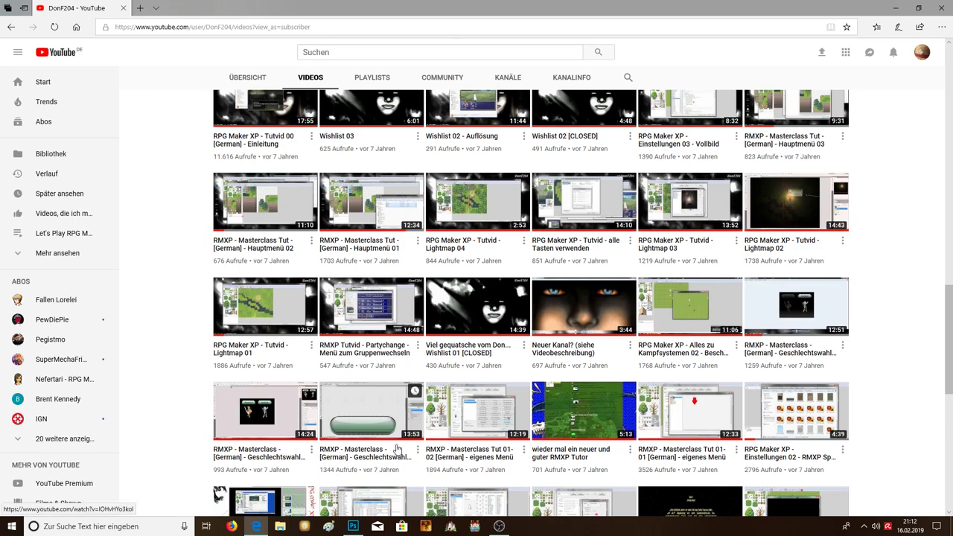
scroll(396, 449, "up", 3)
scroll(397, 449, "up", 4)
scroll(397, 449, "up", 3)
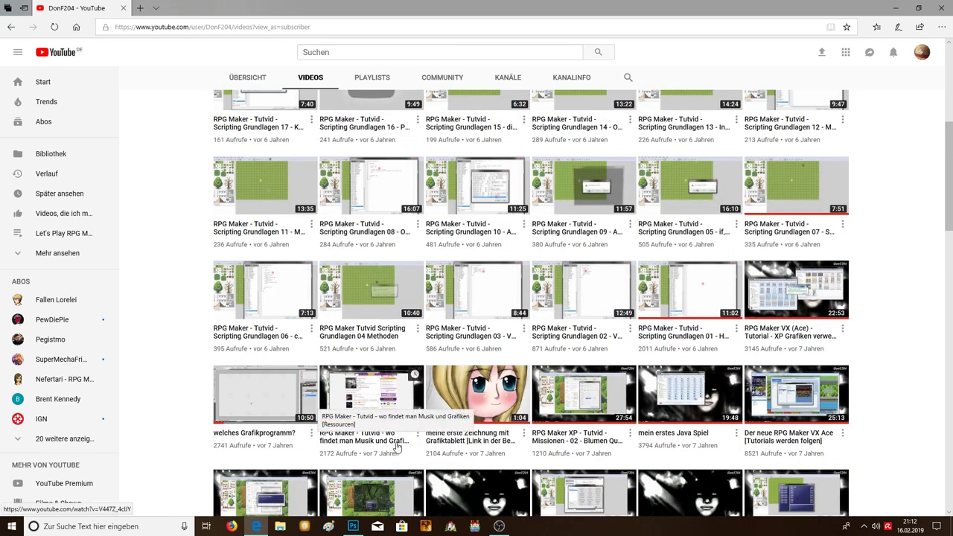
scroll(397, 448, "up", 3)
scroll(397, 449, "up", 2)
scroll(397, 446, "down", 4)
scroll(397, 445, "down", 4)
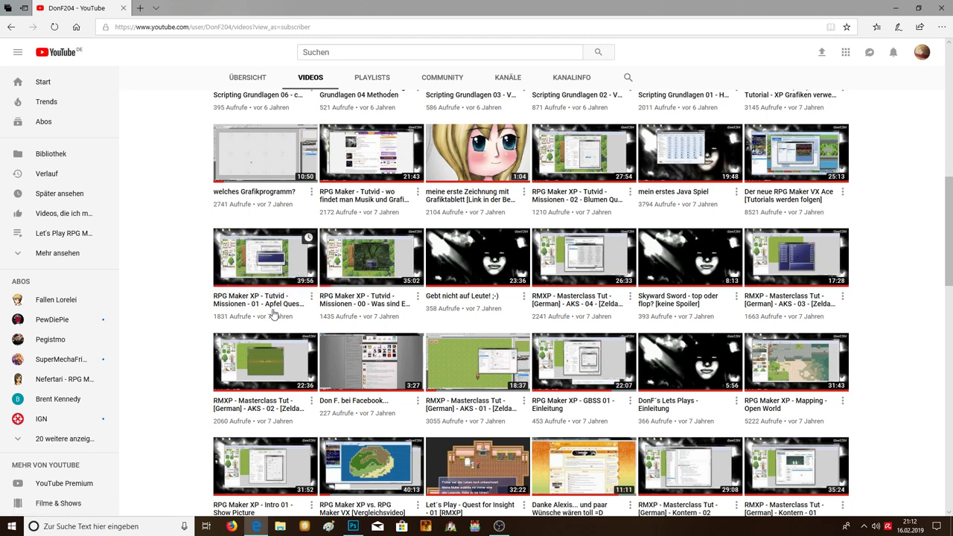
scroll(273, 314, "up", 1)
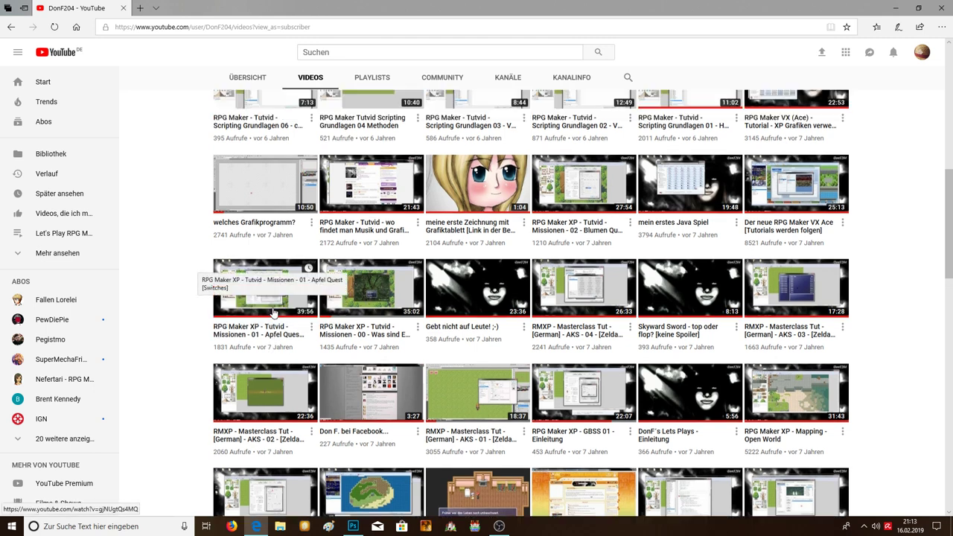
scroll(273, 313, "up", 1)
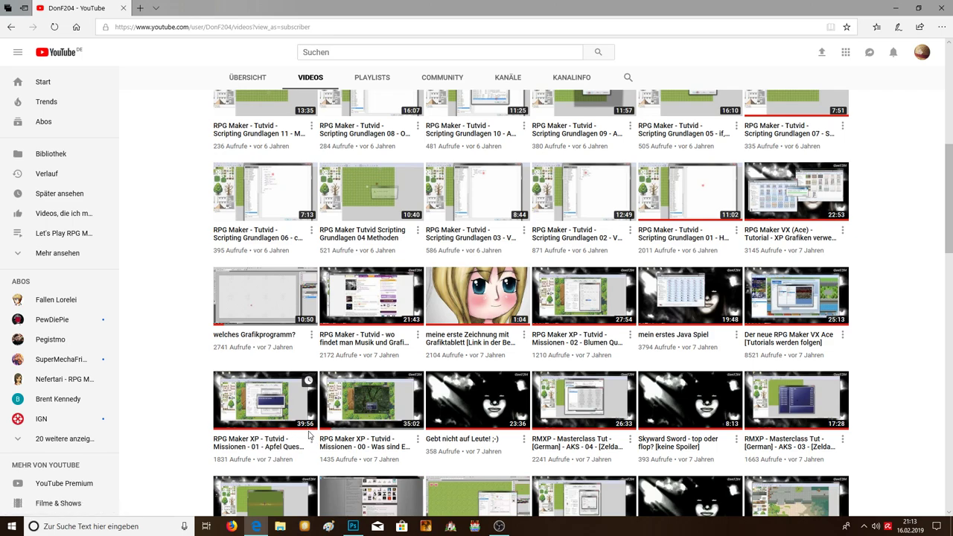
scroll(308, 435, "down", 10)
scroll(309, 435, "down", 10)
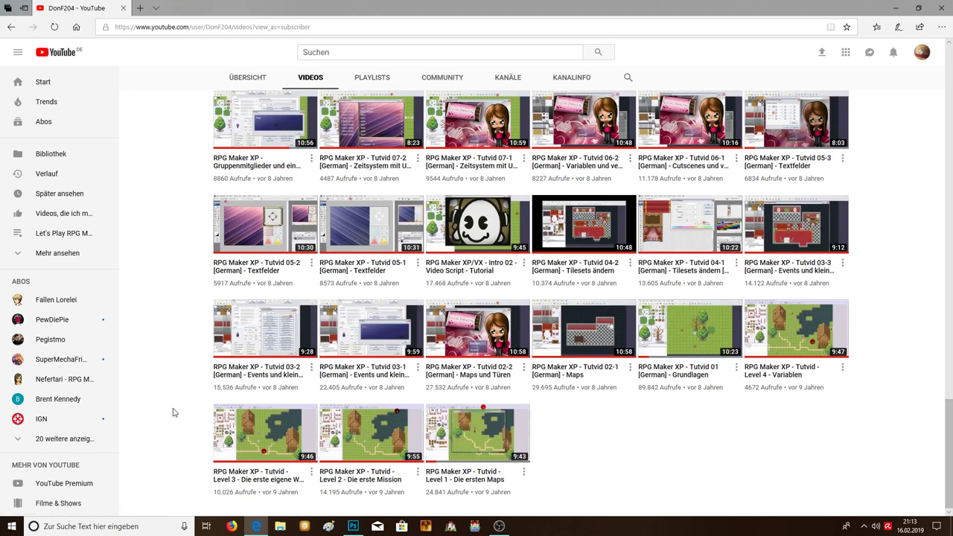
scroll(173, 412, "up", 5)
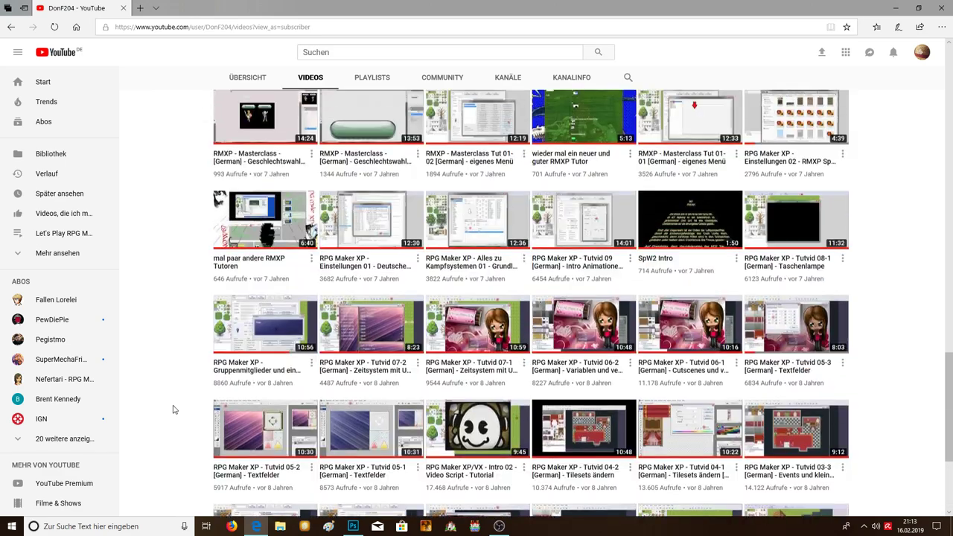
scroll(173, 410, "up", 3)
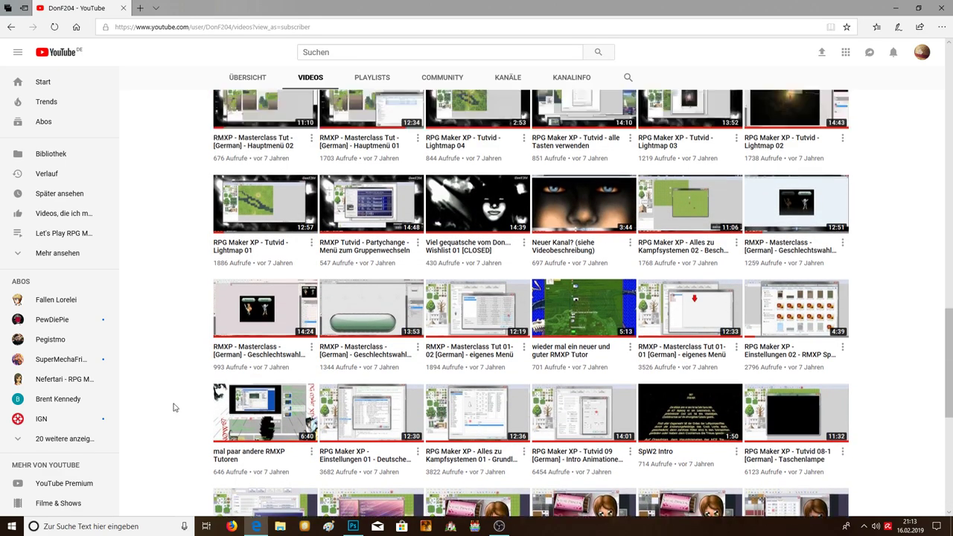
scroll(173, 407, "up", 5)
scroll(173, 407, "up", 5)
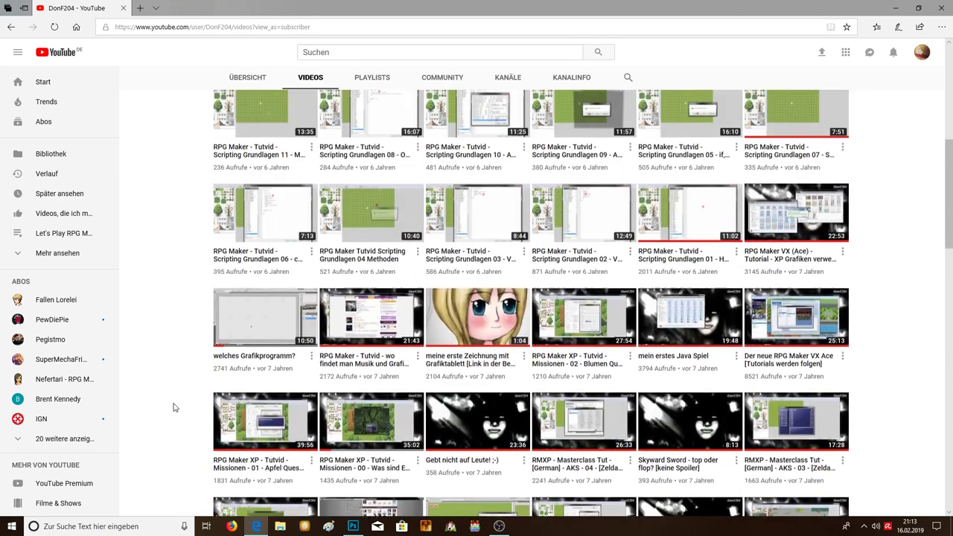
scroll(174, 407, "up", 5)
scroll(173, 406, "up", 5)
scroll(173, 406, "down", 2)
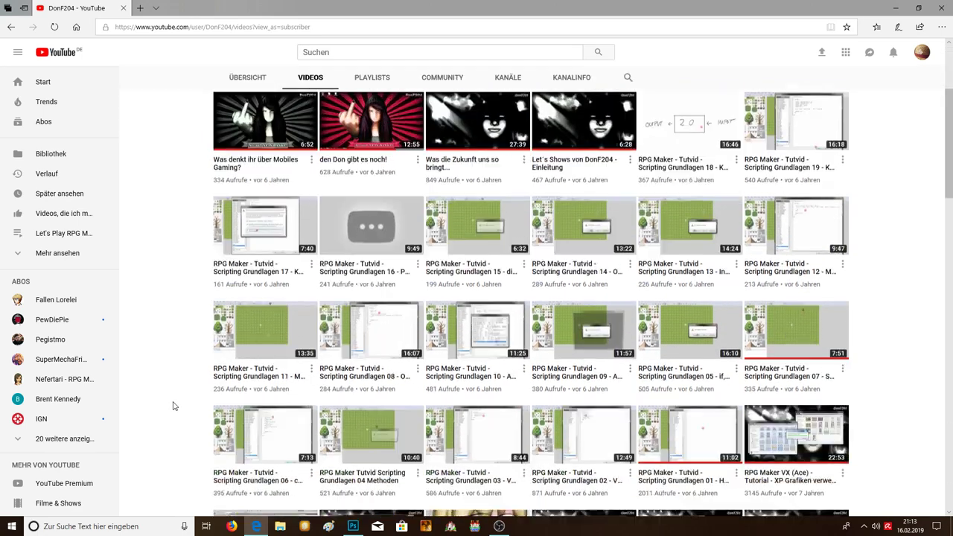
scroll(174, 407, "down", 5)
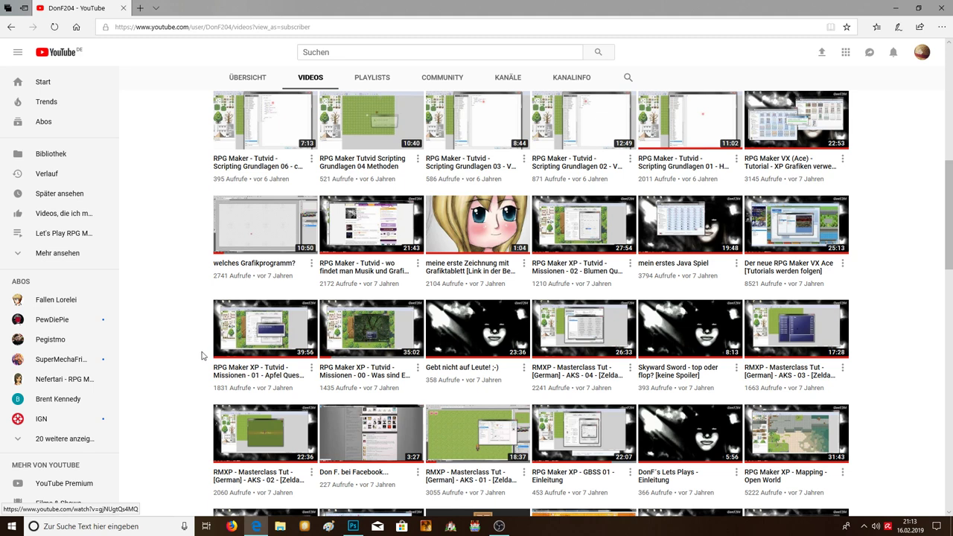
mouse_move(265, 342)
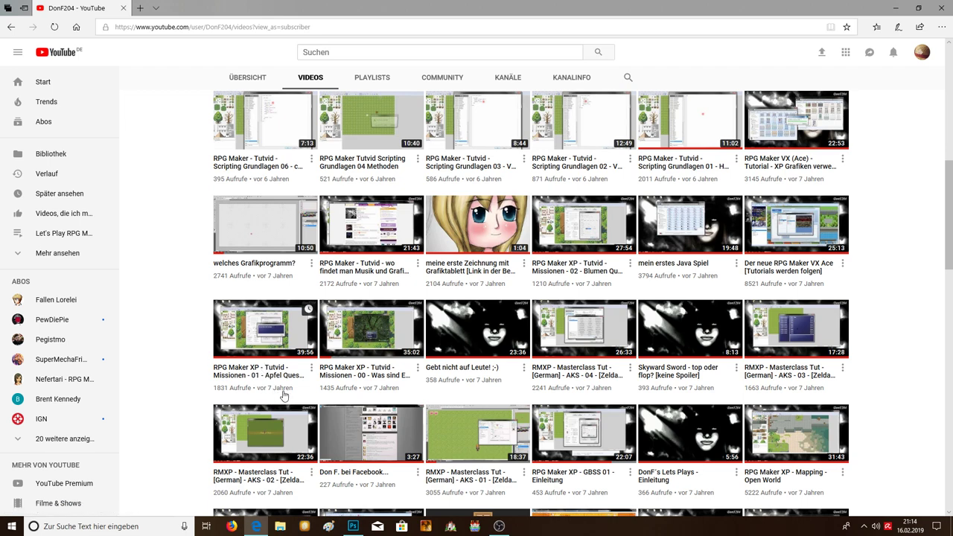
scroll(283, 395, "up", 5)
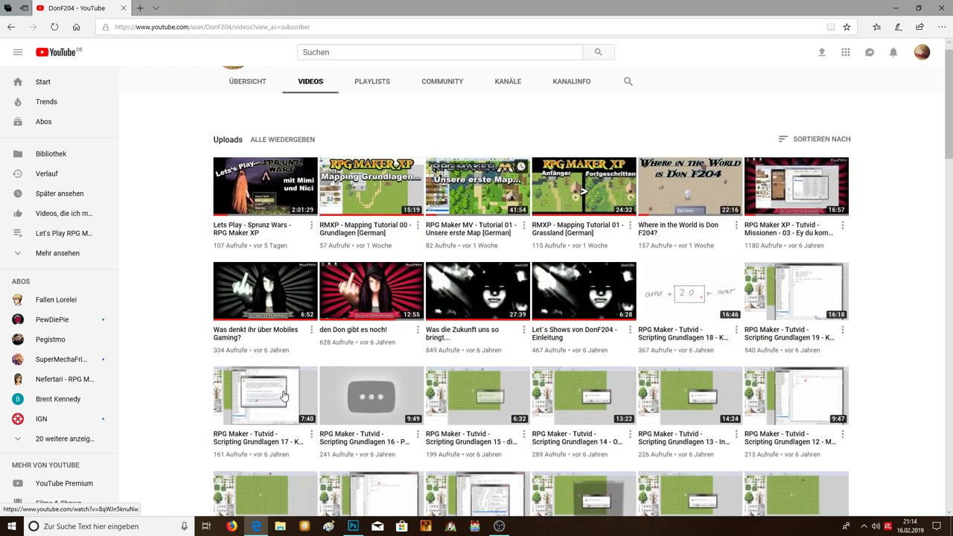
scroll(283, 395, "down", 5)
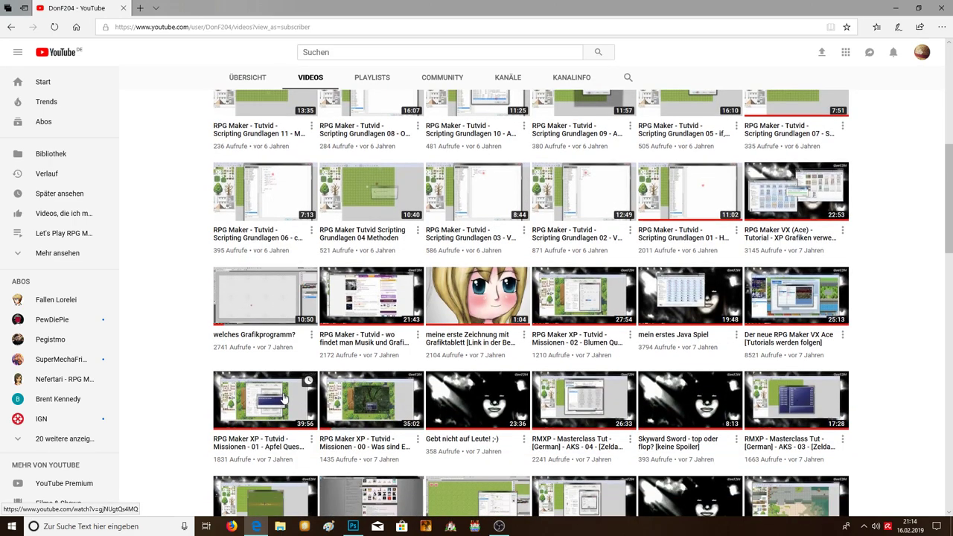
scroll(284, 399, "up", 5)
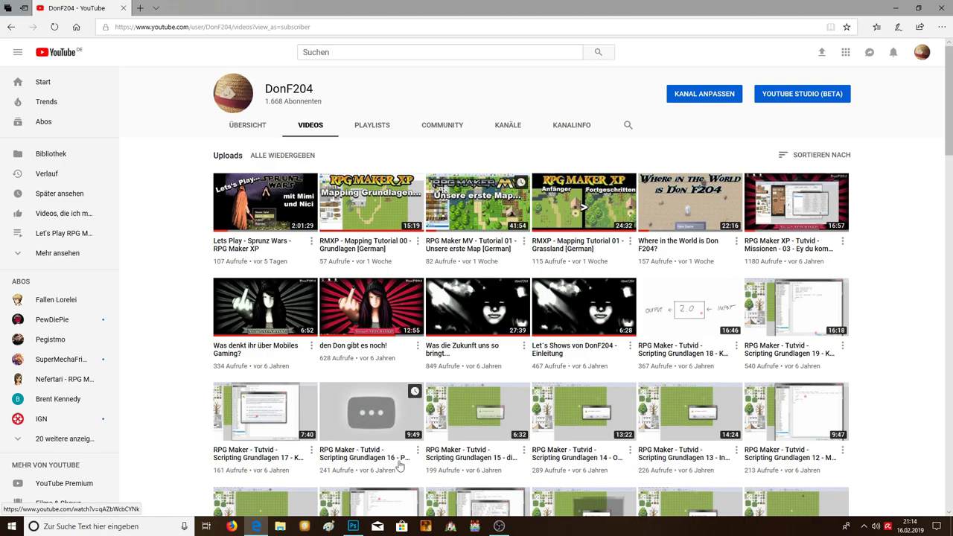
Glance at the Photoshop title image, browse the channel's videos, then open the ÜBERSICHT overview
left_click(353, 526)
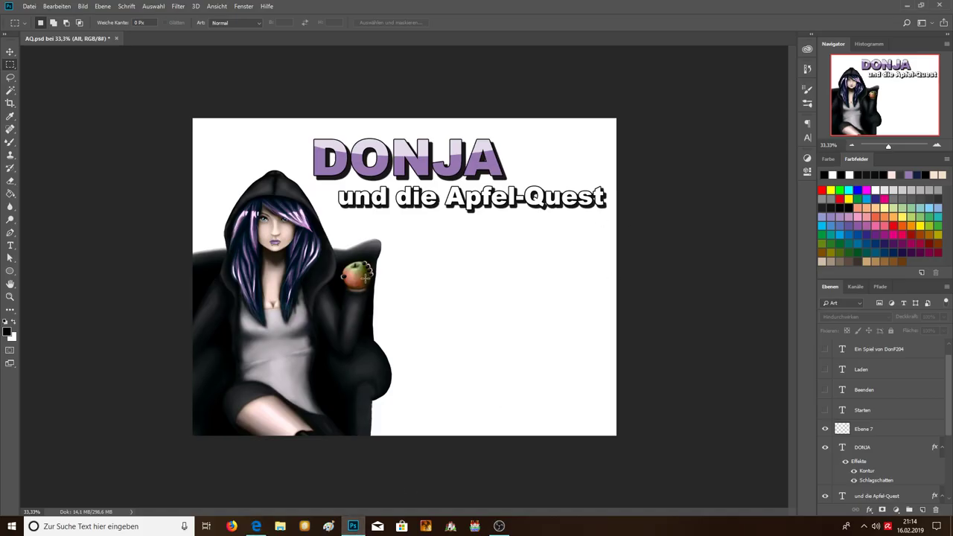
left_click(256, 525)
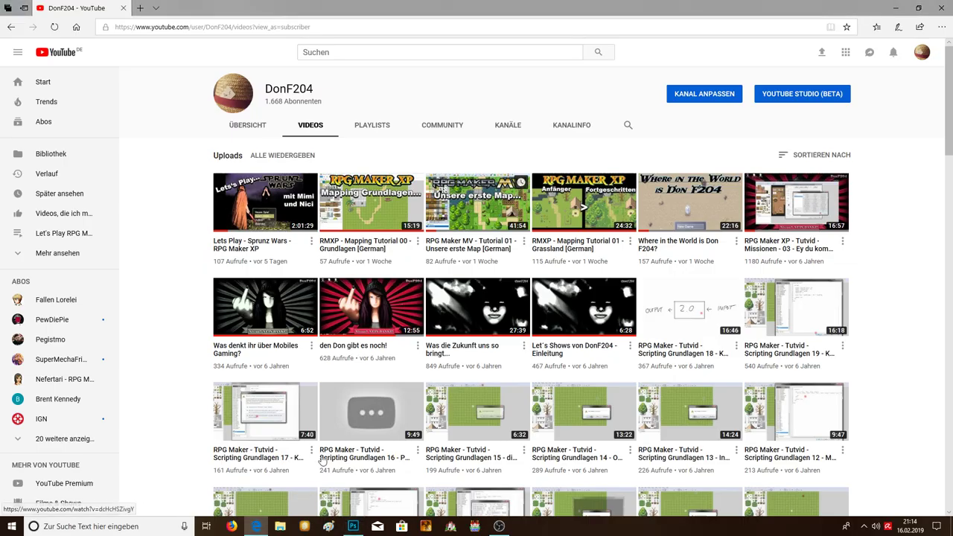
scroll(322, 462, "down", 3)
scroll(357, 461, "down", 10)
scroll(387, 462, "down", 10)
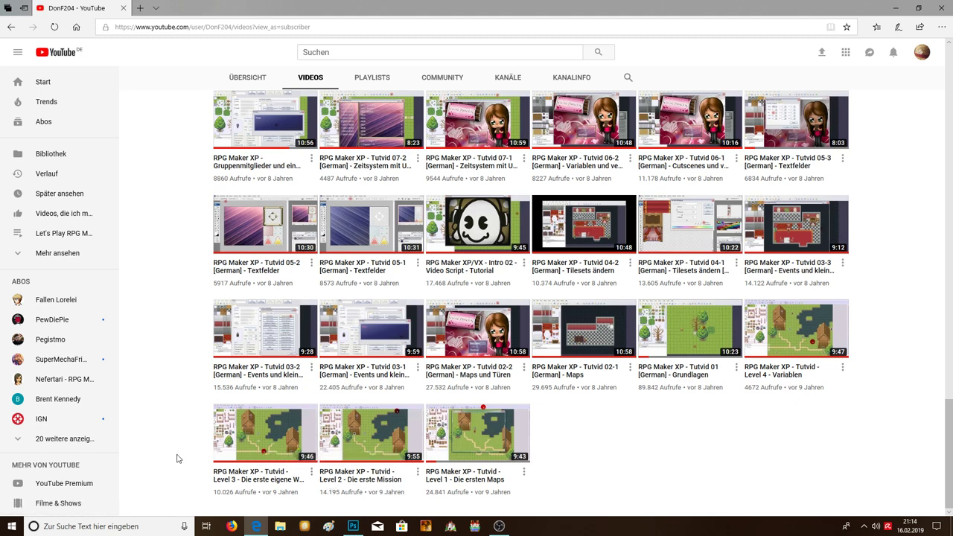
mouse_move(360, 475)
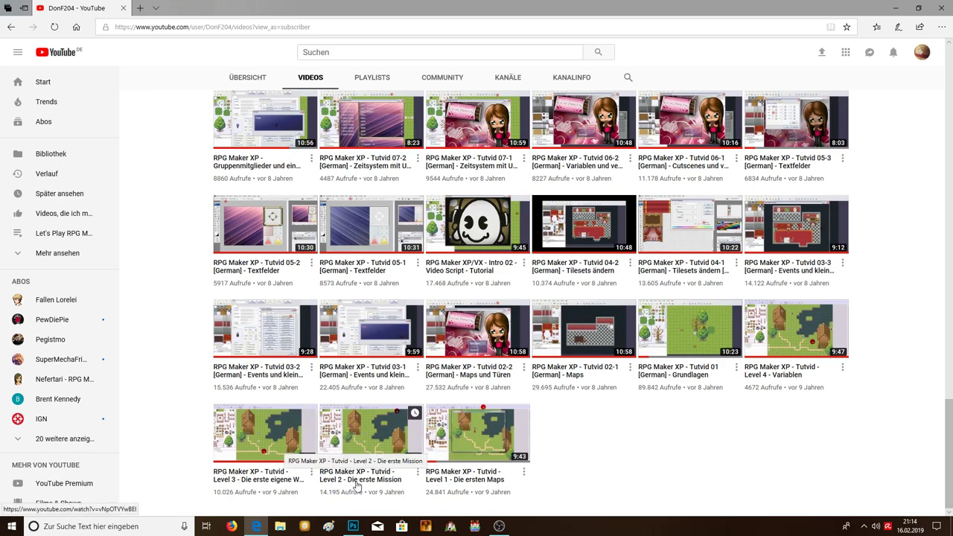
scroll(377, 470, "down", 10)
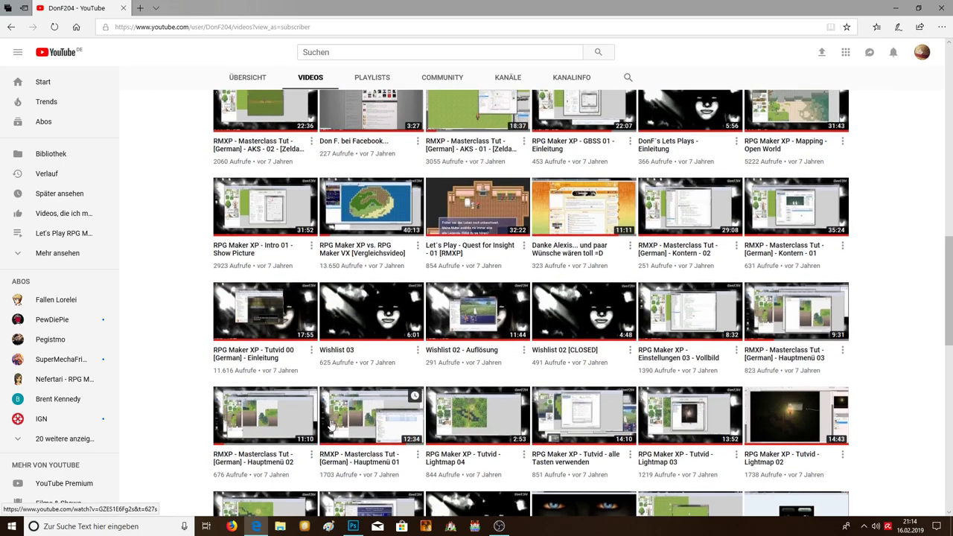
scroll(313, 417, "up", 2)
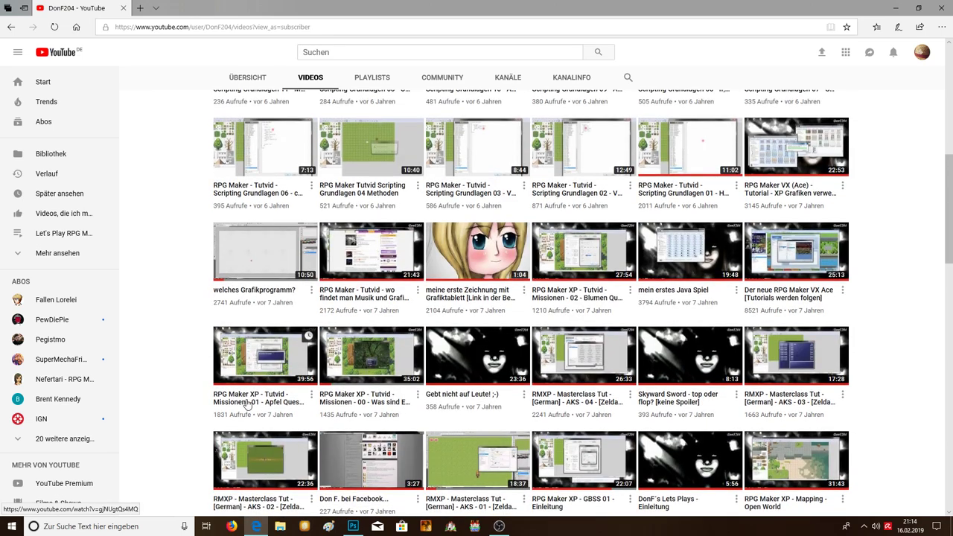
scroll(291, 198, "up", 6)
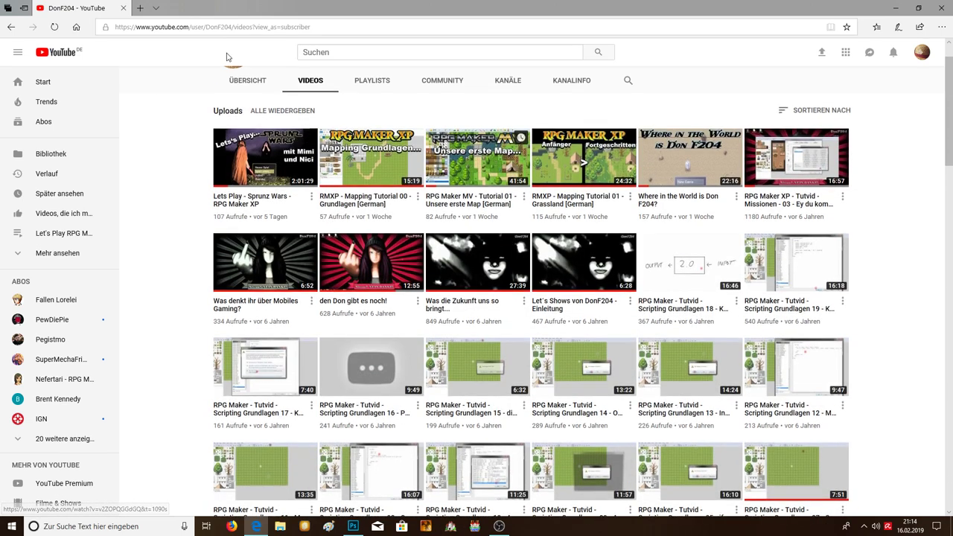
left_click(247, 77)
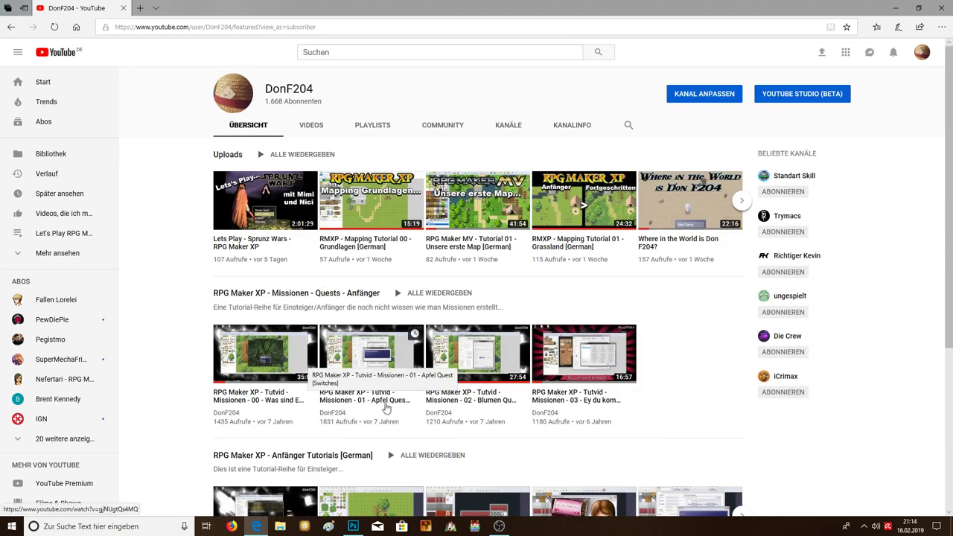
mouse_move(353, 526)
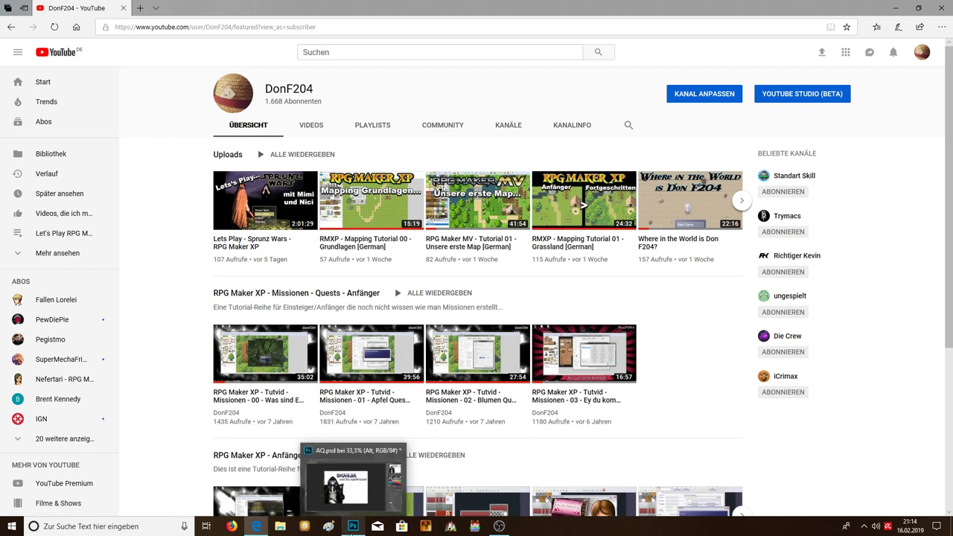
Bring AQ.psd forward, confirm OBS is still recording, then minimize OBS
left_click(353, 529)
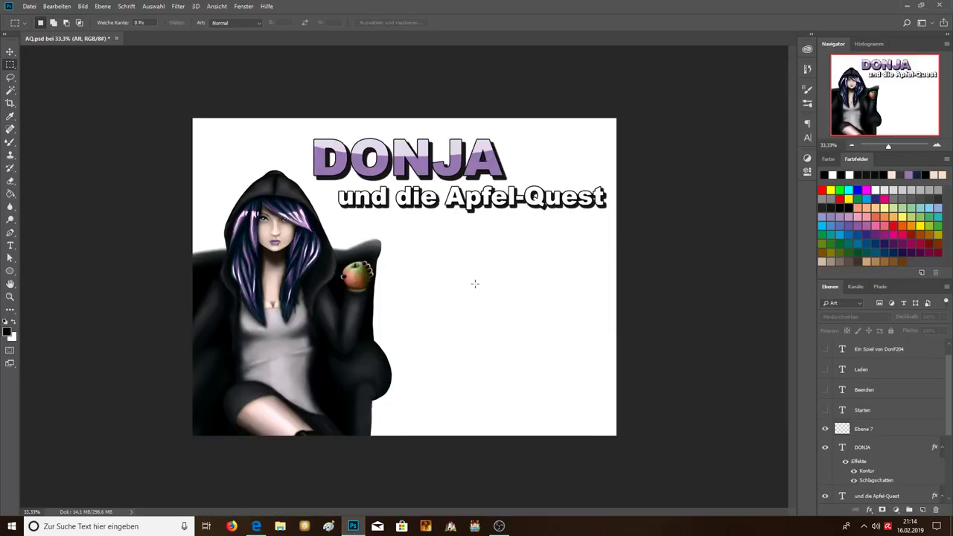
left_click(498, 526)
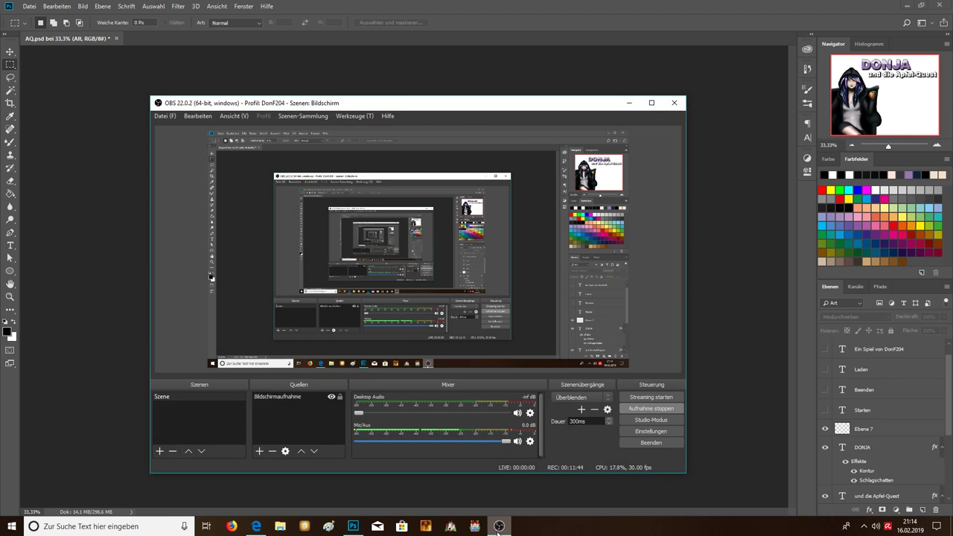
left_click(498, 530)
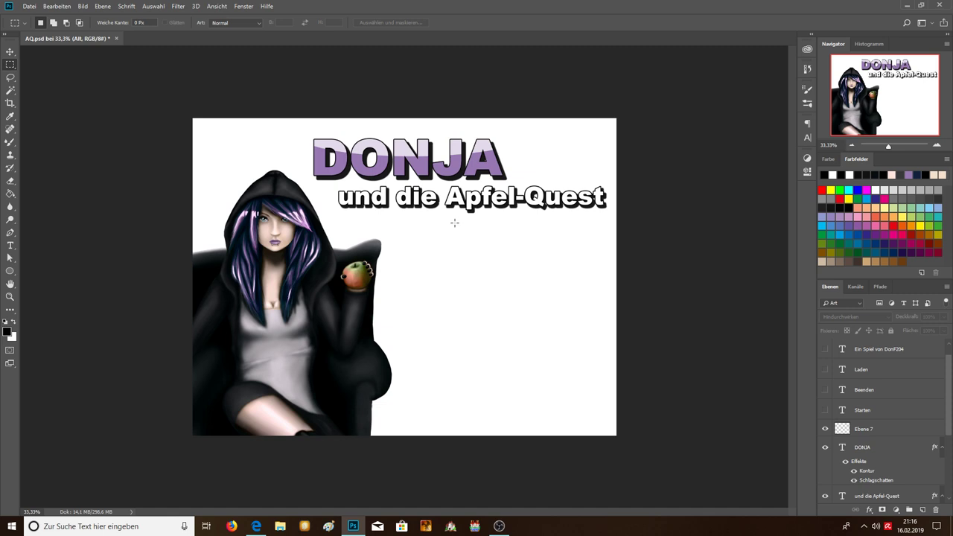
Draw and clear a marquee over the girl, then restore OBS over AQ.psd
left_click_drag(207, 203, 311, 359)
left_click(339, 358)
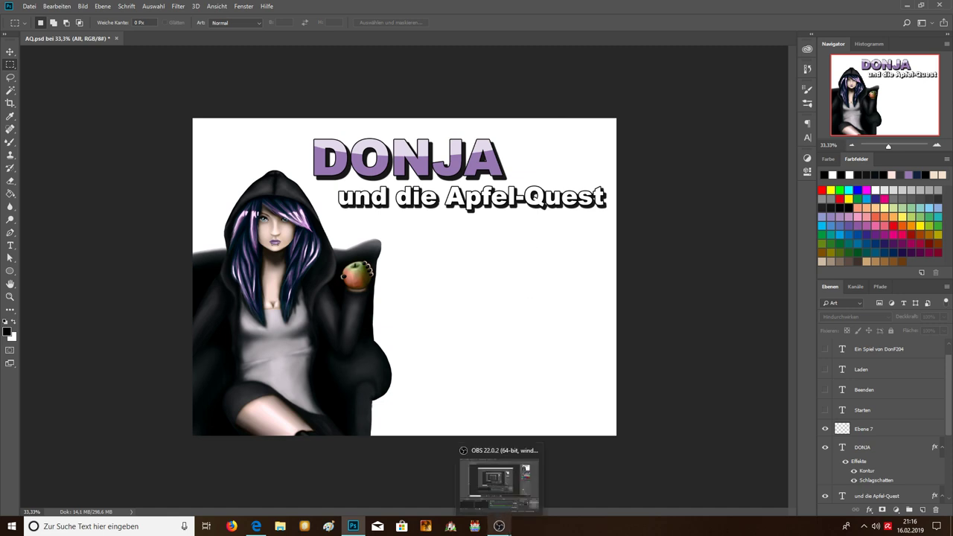
left_click(498, 480)
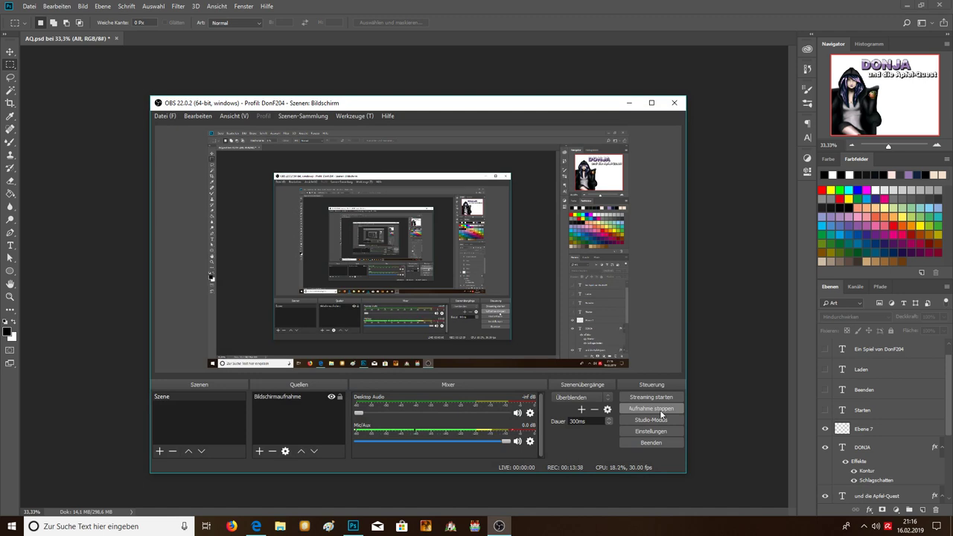
left_click(629, 103)
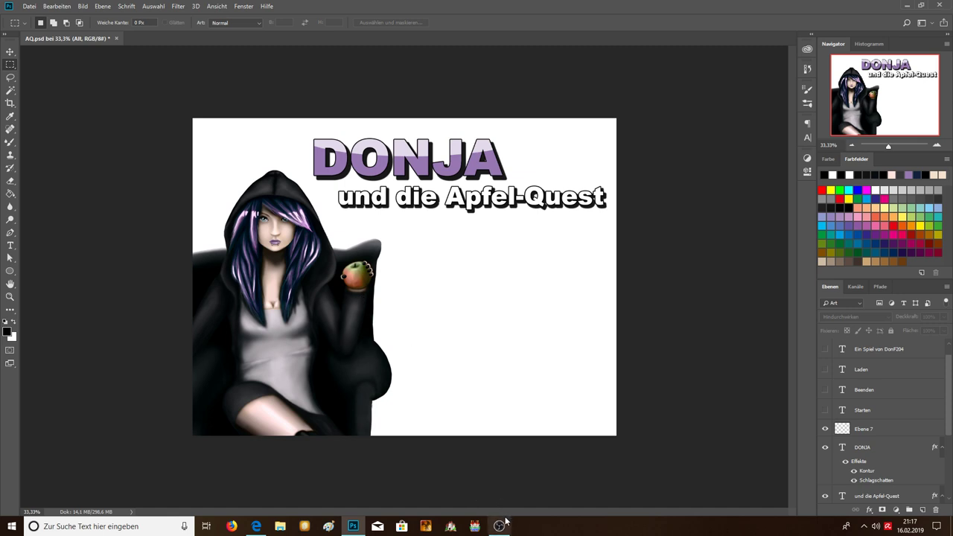
mouse_move(498, 525)
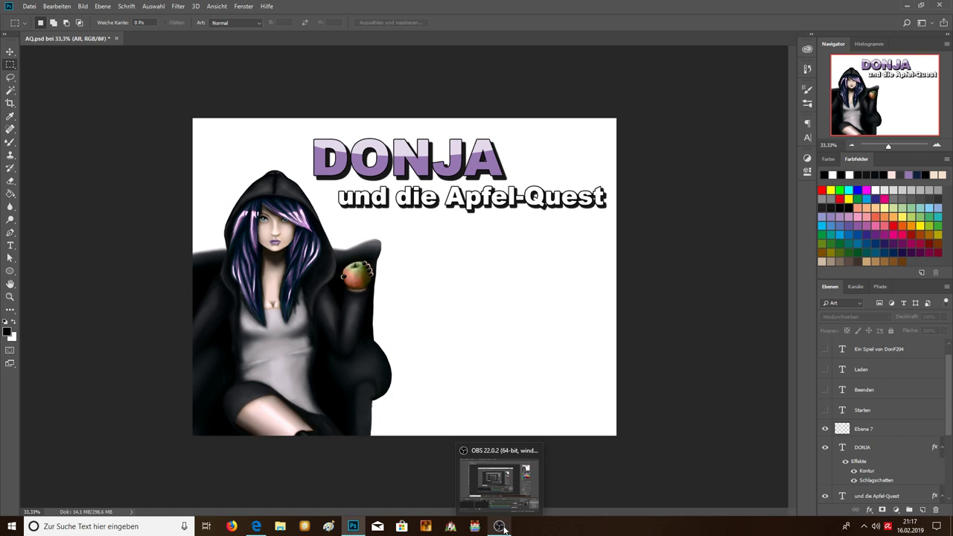
left_click(503, 527)
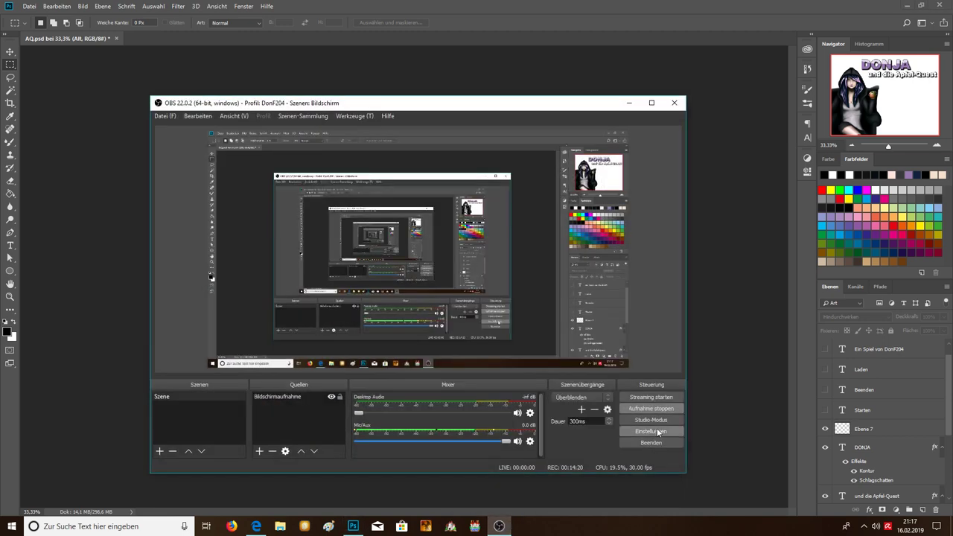